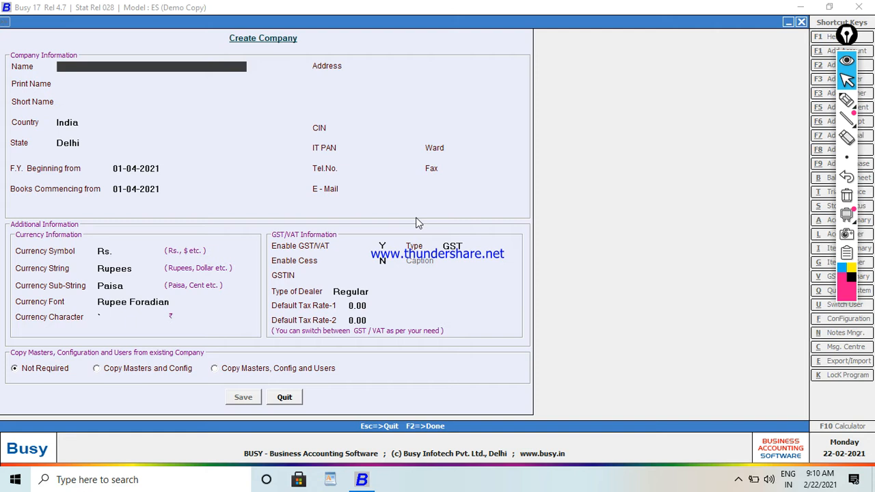
- Name the new company TAX INCLUDE COMPANY-2021
type("tac")
key("BackSpace")
key("BackSpace")
key("BackSpace")
key("Caps_Lock")
type("TA")
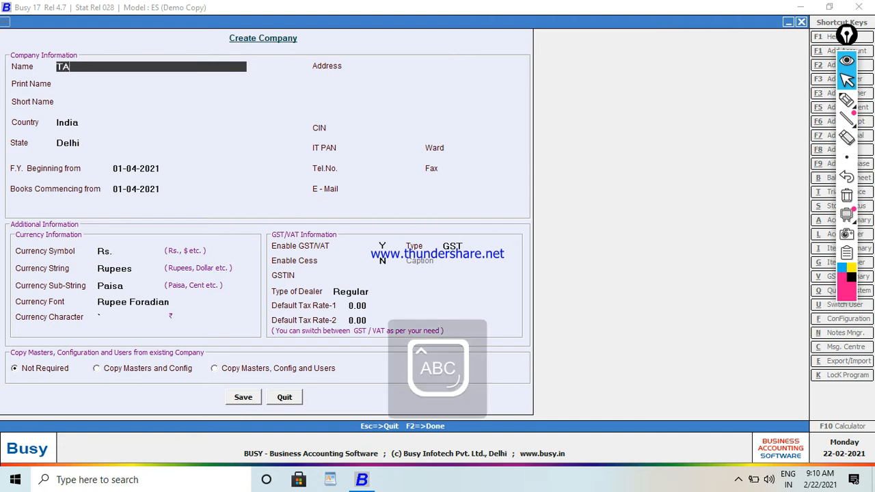
type("X INC")
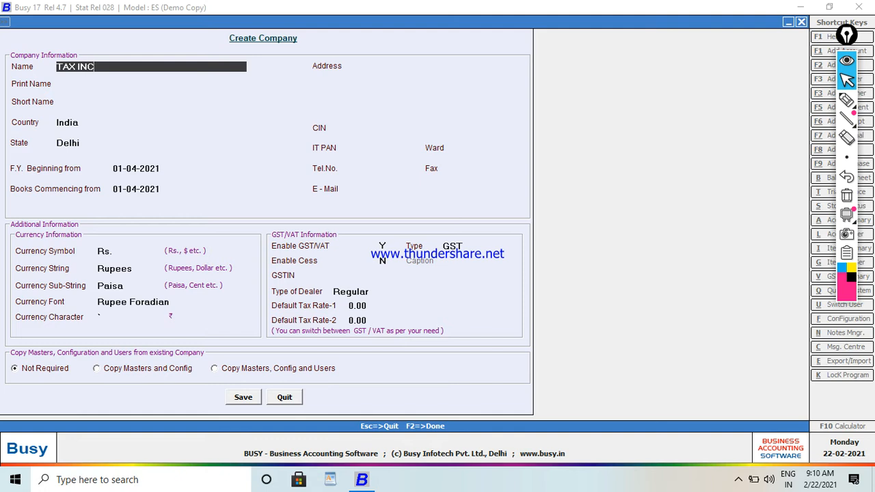
type("LUDE COMPAN")
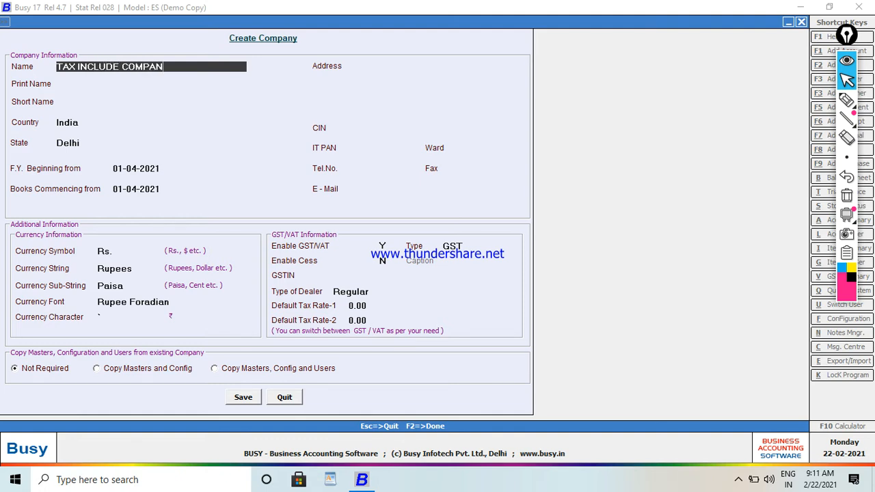
type("Y-2021")
key("Return")
- Keep the matching print name and set the company's state to Uttar Pradesh
key("Return")
key("Return")
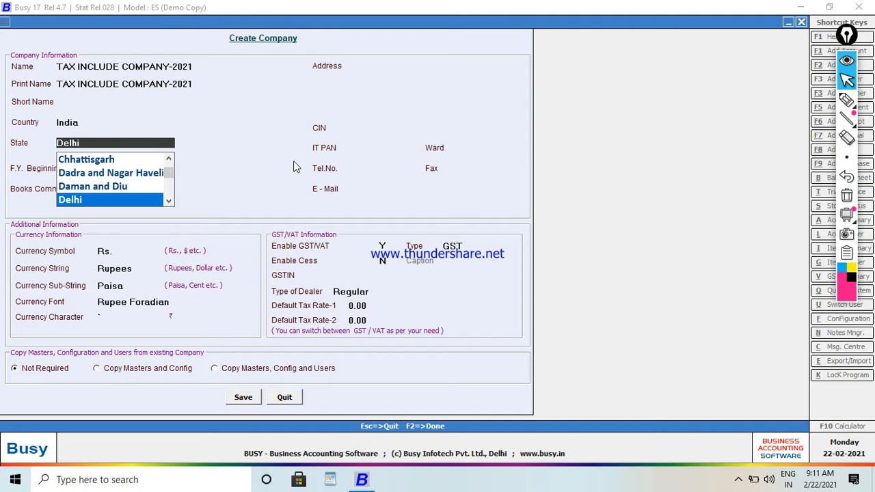
type("U")
key("Down")
key("Return")
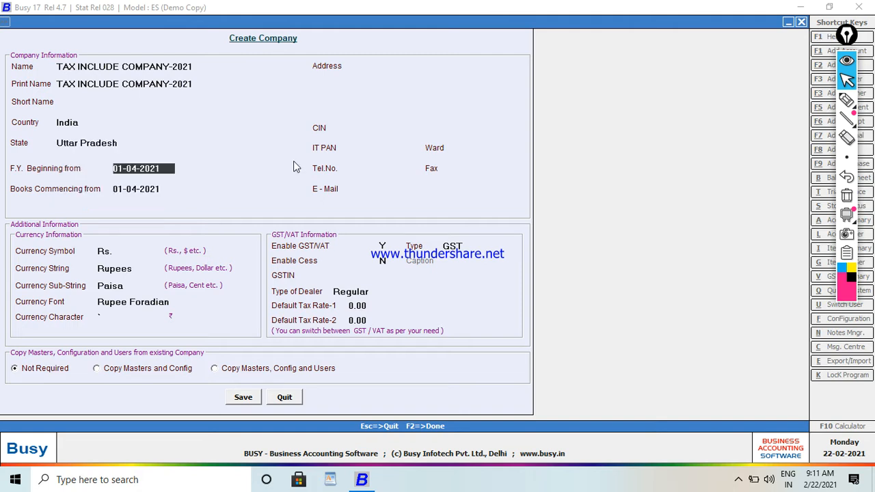
- Enable Cess in the company's GST/VAT information, keeping the default caption Cess
left_click(383, 261)
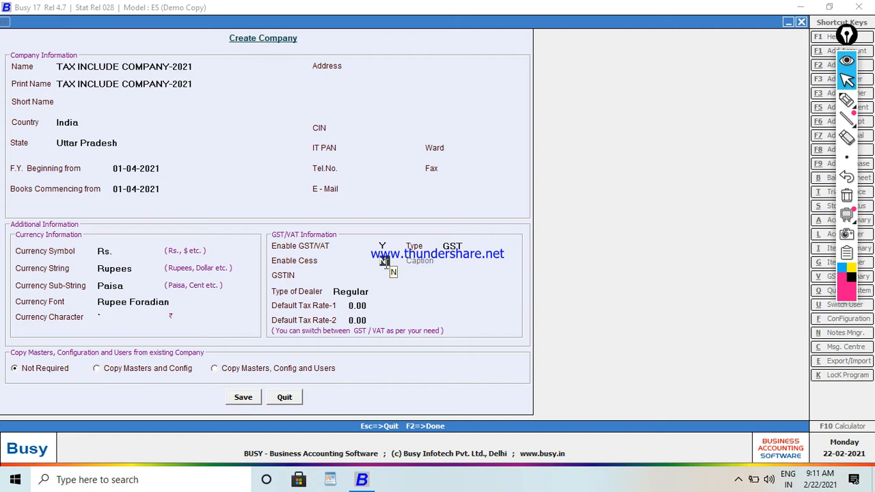
key("y")
key("Return")
key("Return")
key("Return")
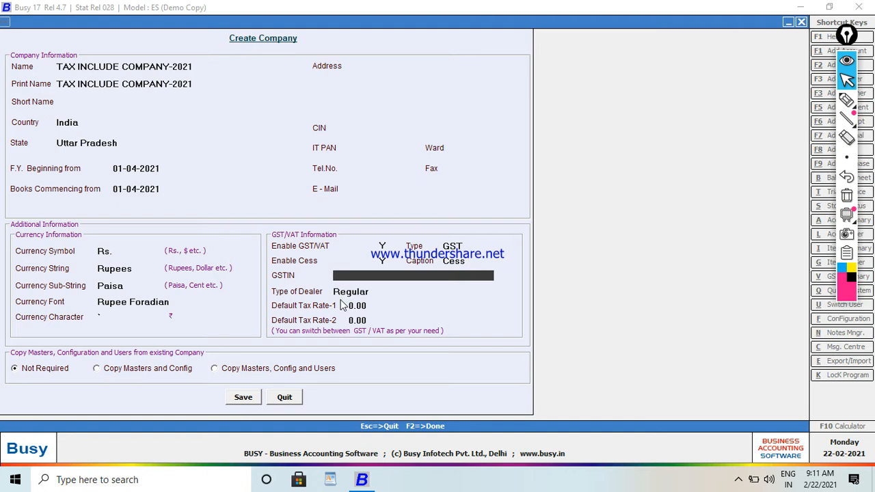
- Enter the company's GSTIN and save the new company's information
type("GSTIN:AAAP546556P56546")
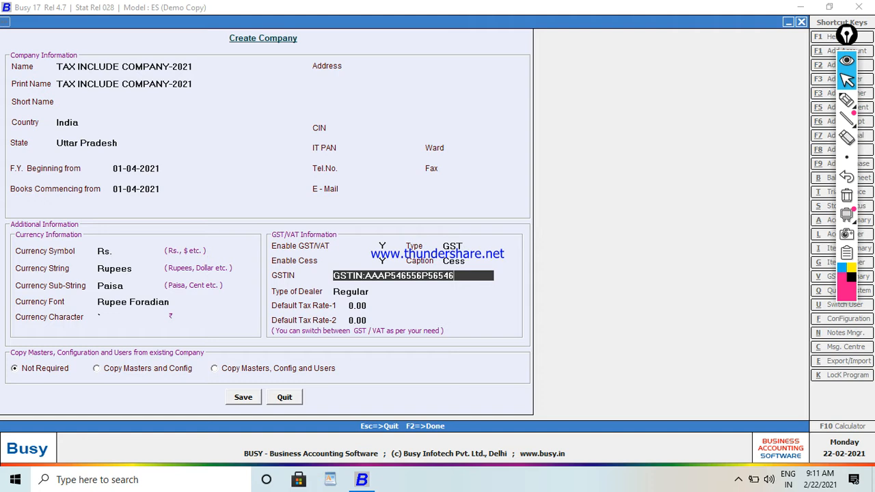
left_click(245, 398)
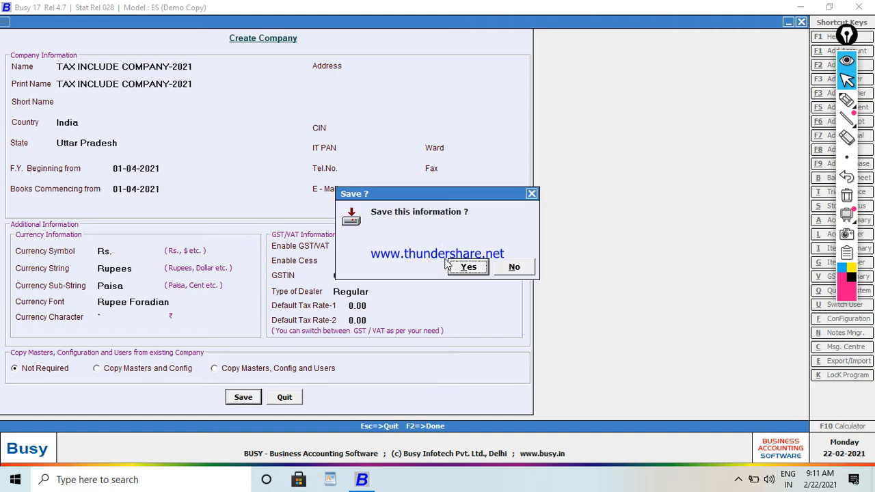
left_click(469, 268)
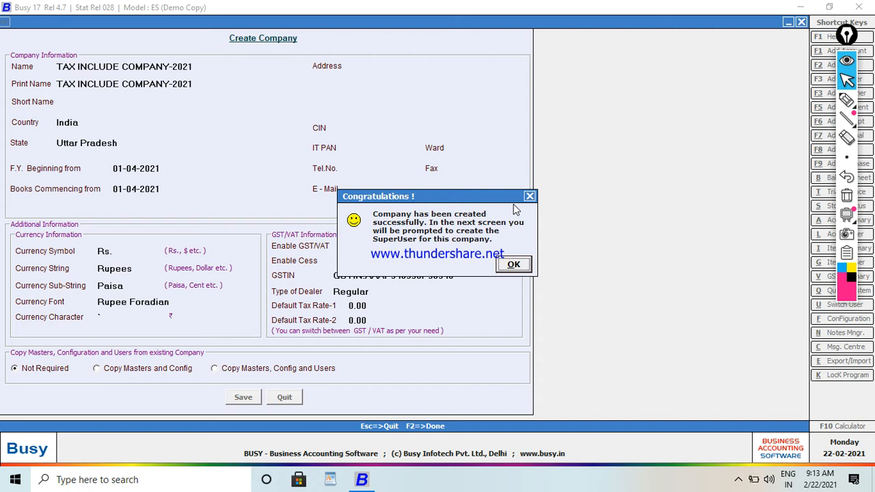
- Create the company's SuperUser by entering the user name, the password and the password recheck, and save it
key("Return")
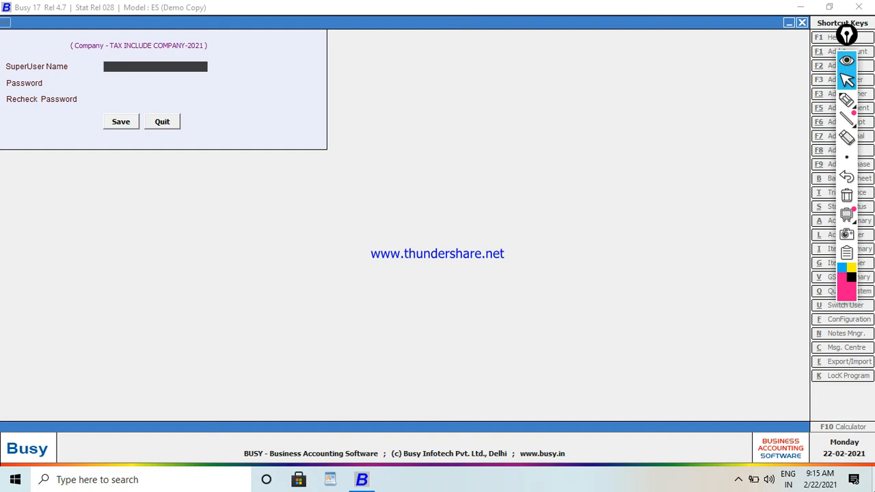
type("GP")
key("Return")
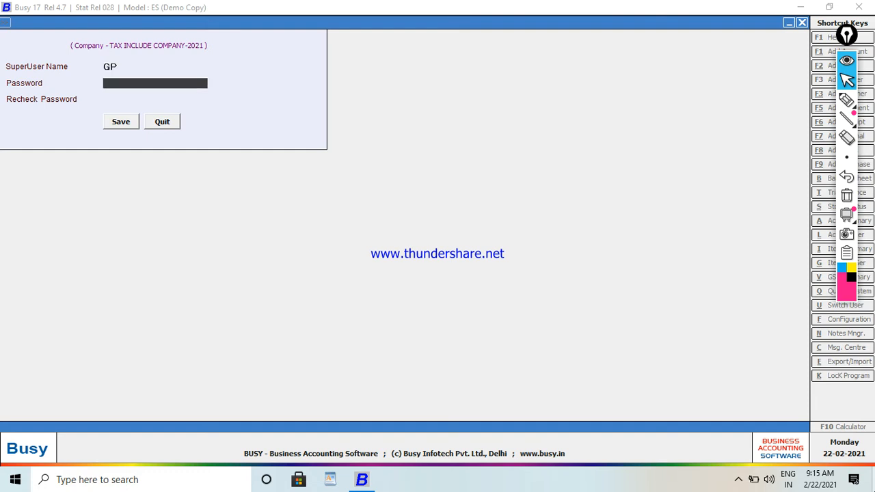
type("*")
key("Return")
type("*")
key("Return")
key("Return")
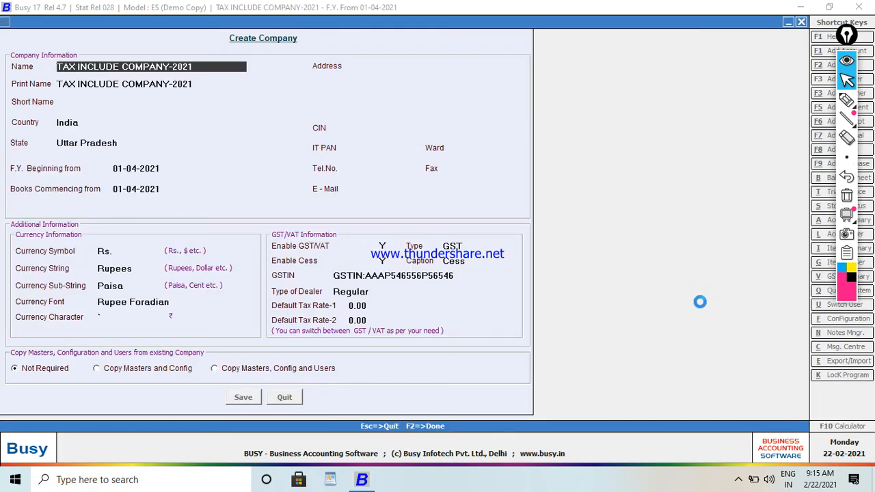
- Leave the company creation form and the Features / Options configuration without changing any settings
key("Escape")
key("Return")
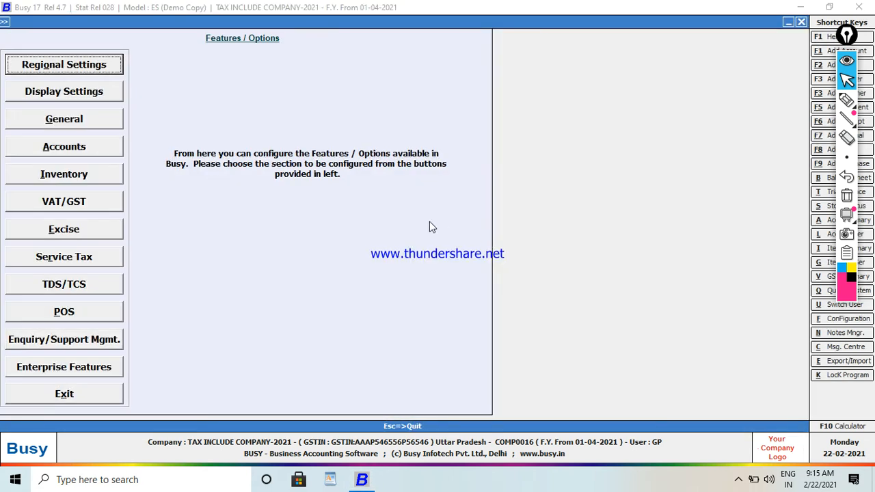
key("Escape")
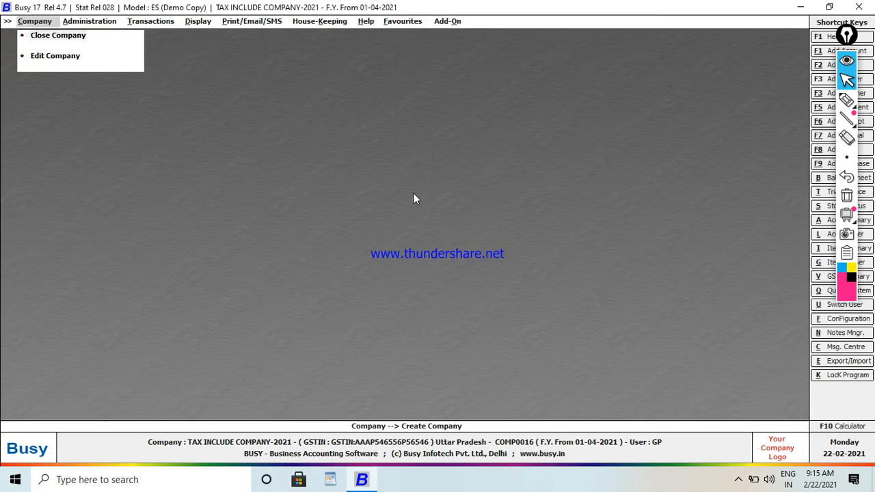
- Start a new account master and enter the supplier's name as the account name
key("Right")
key("Return")
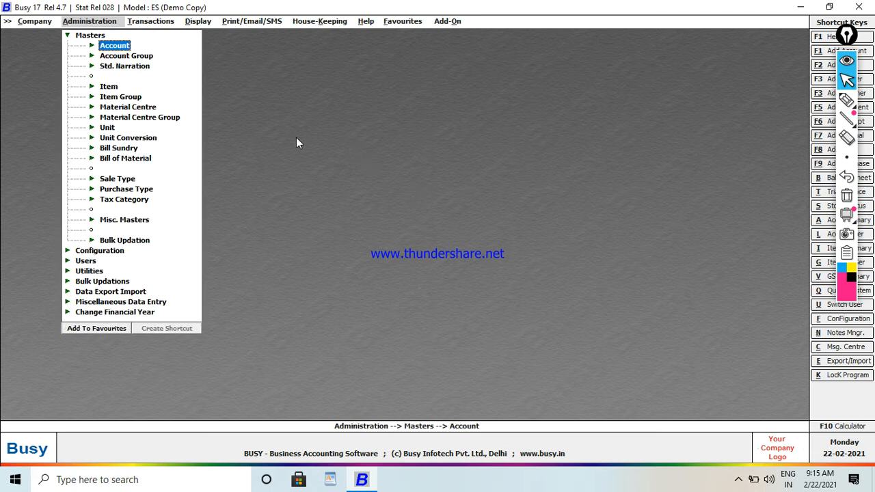
key("Return")
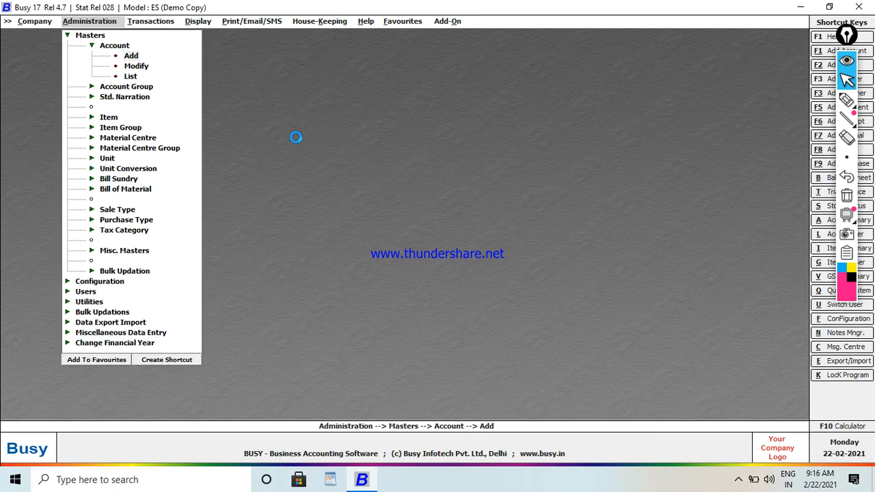
key("Return")
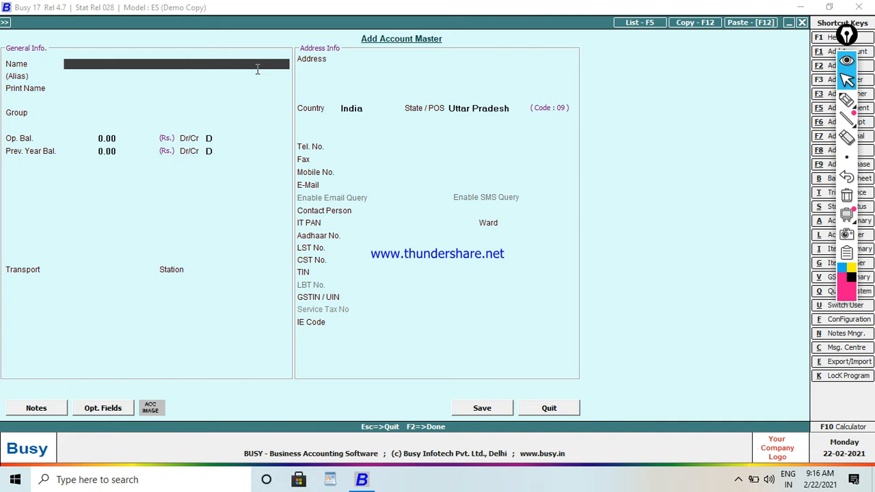
type("MR RRP")
key("Return")
- Append A/C to the account name and accept the matching print name
key("Up")
key("Up")
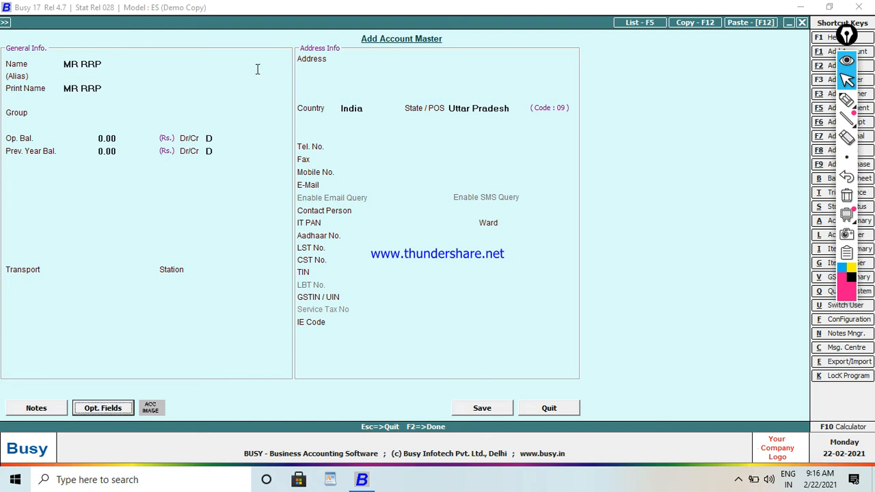
key("Down")
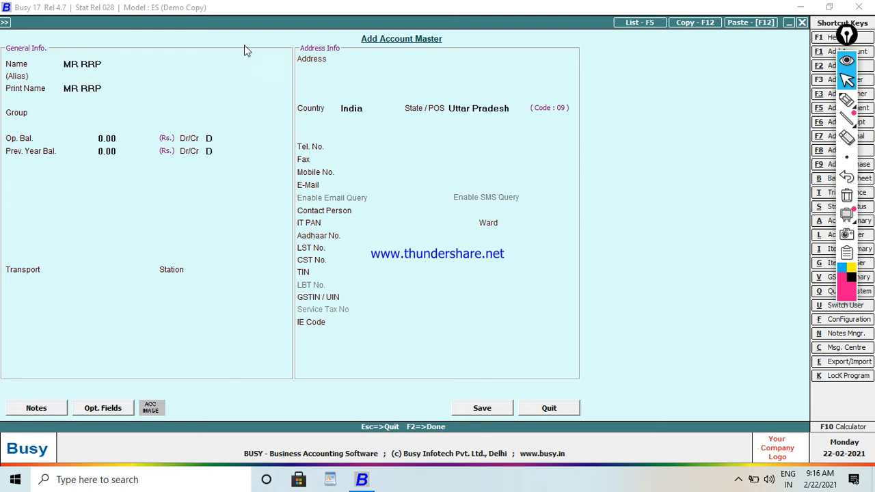
left_click(92, 69)
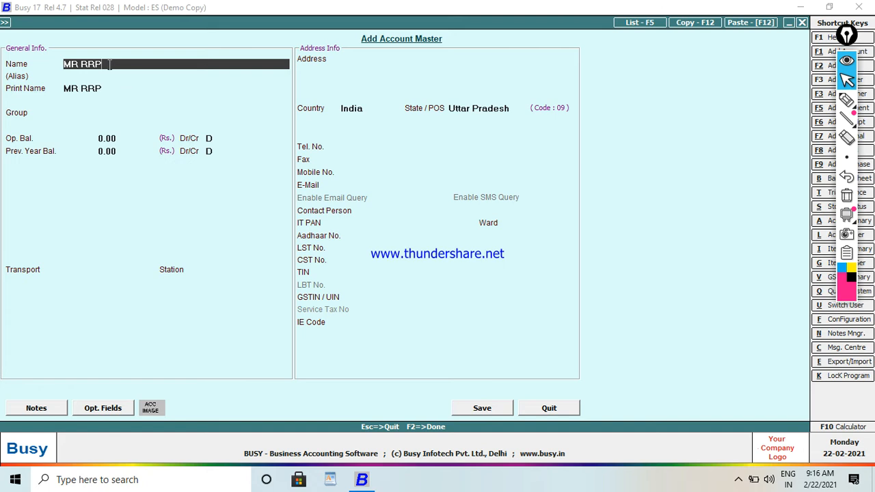
type("A/C")
key("Return")
key("Return")
key("Return")
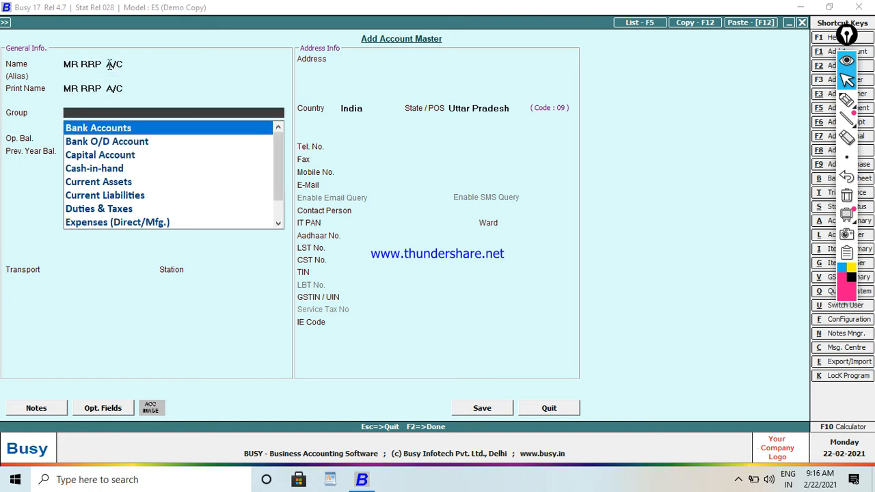
- Assign the account to the Sundry Creditors group
type("S")
key("Down")
key("Down")
key("Down")
key("Down")
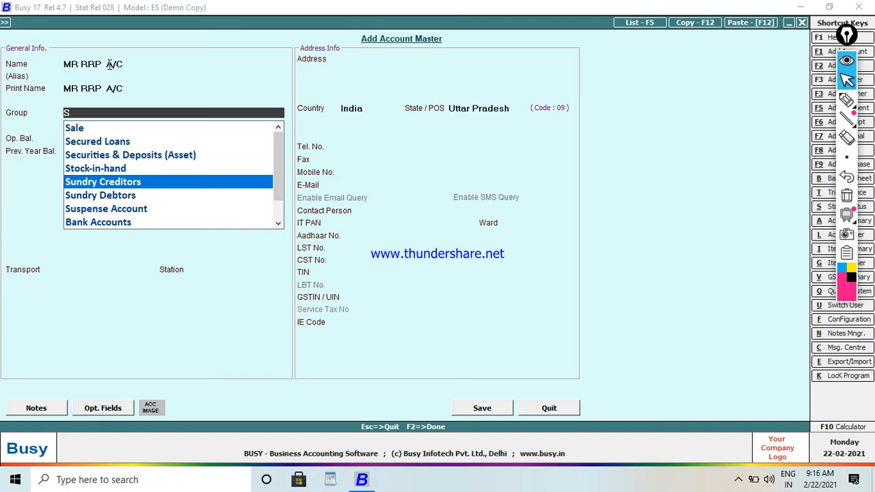
key("Return")
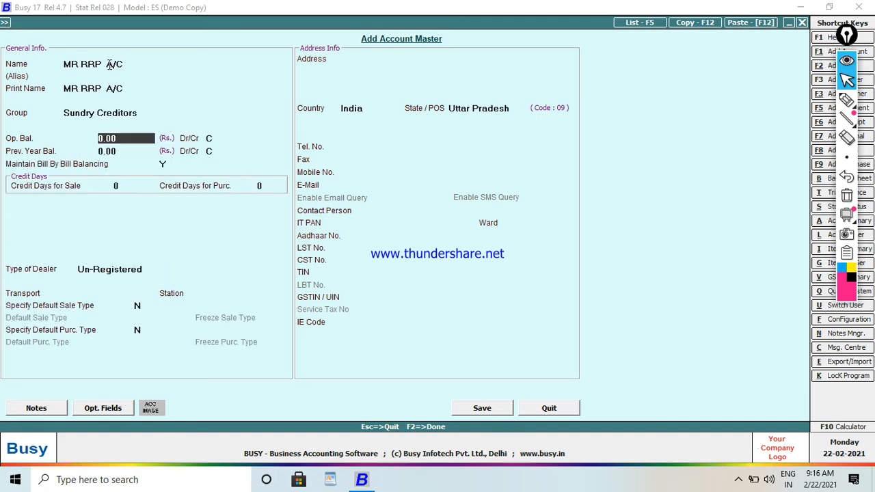
- Set the account's credit days for purchase to 30 and keep the dealer type as Un-Registered
key("Return")
key("Return")
key("Return")
key("Return")
key("Return")
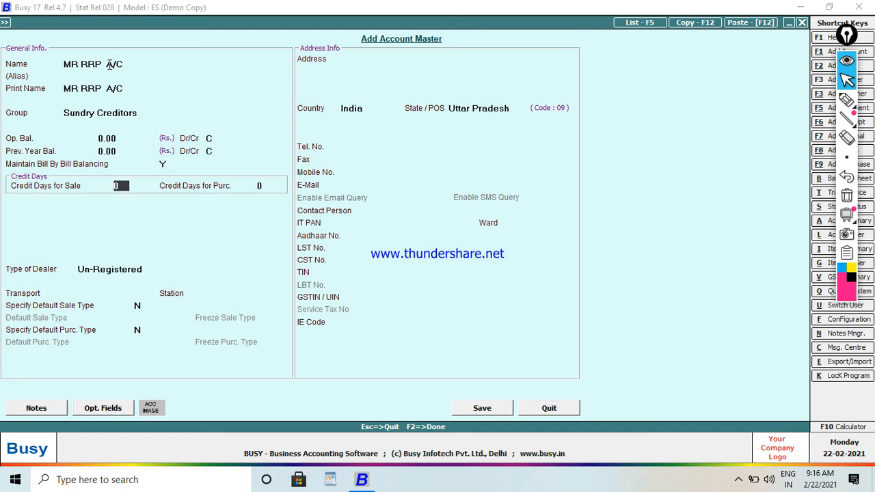
key("Return")
type("30")
key("Return")
key("Up")
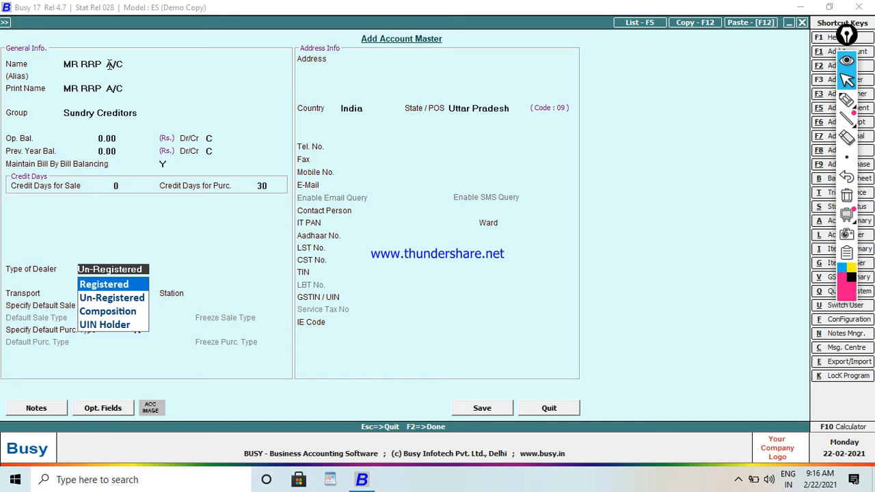
key("Down")
key("Return")
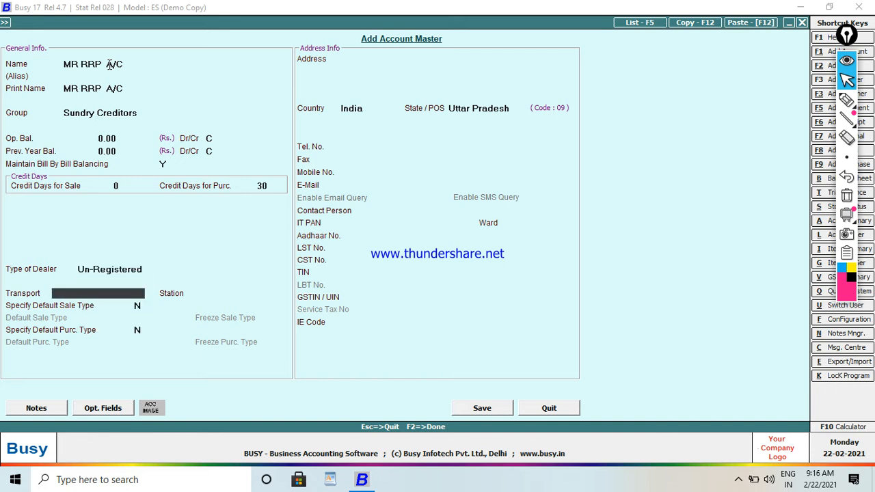
- Enter SIRATHU as both the transport and the station of the account
type("SIRATHU")
key("Return")
type("SIRATHU")
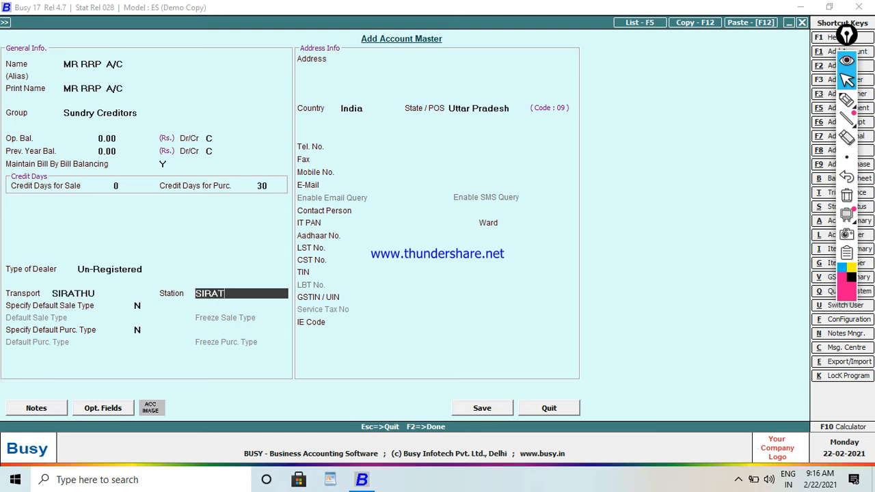
key("Return")
- Enable specifying a default purchase type for the account, leaving the default sale type disabled
key("Return")
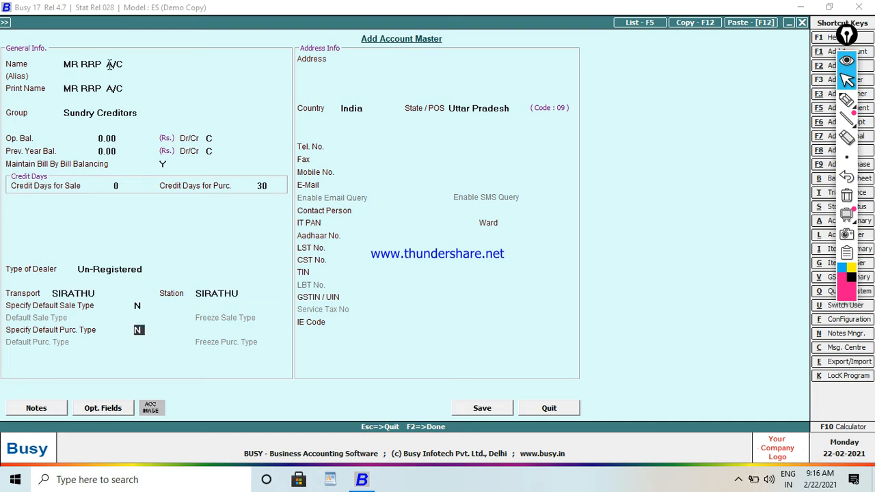
type("Y")
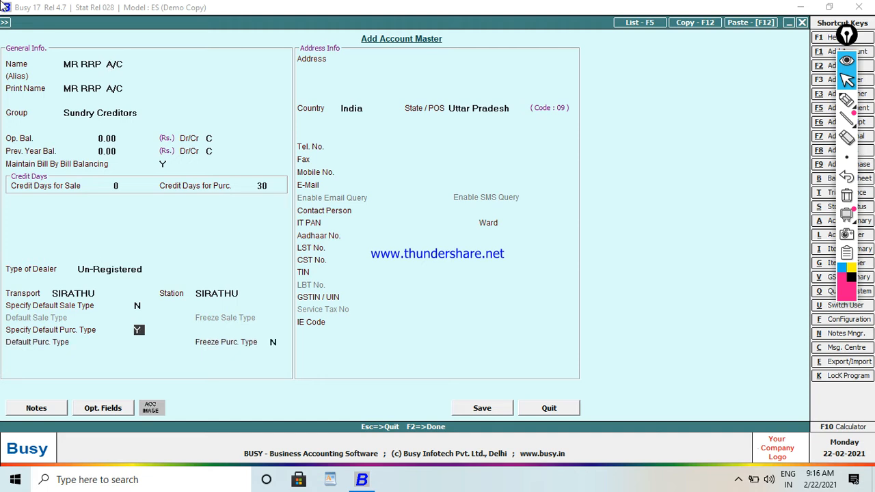
key("Return")
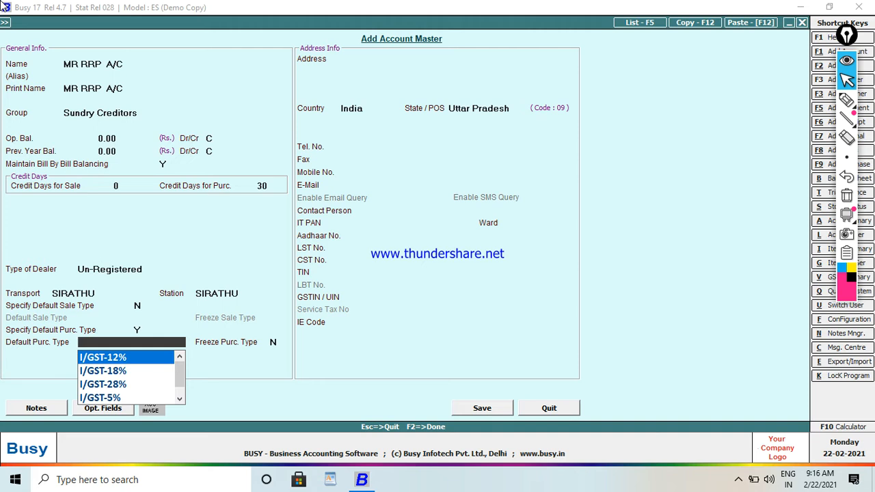
key("Down")
key("Down")
key("Down")
key("Down")
key("Down")
key("Down")
key("Down")
key("Down")
key("Down")
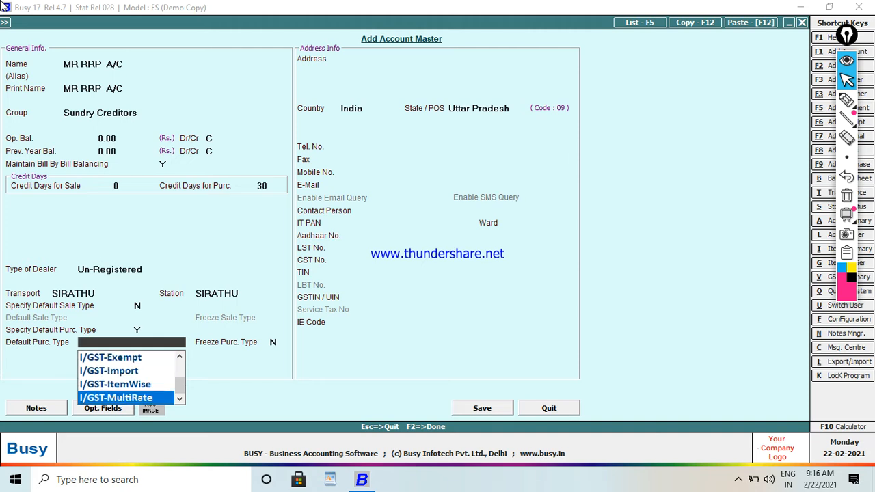
key("Up")
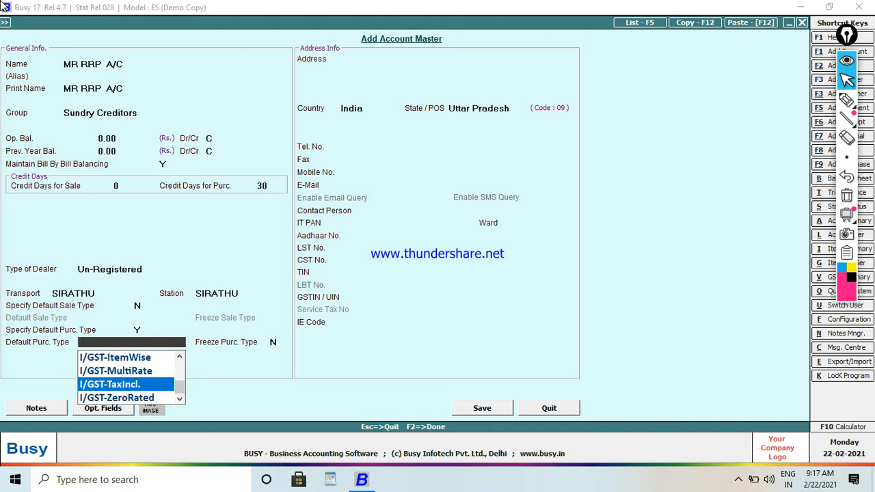
key("Escape")
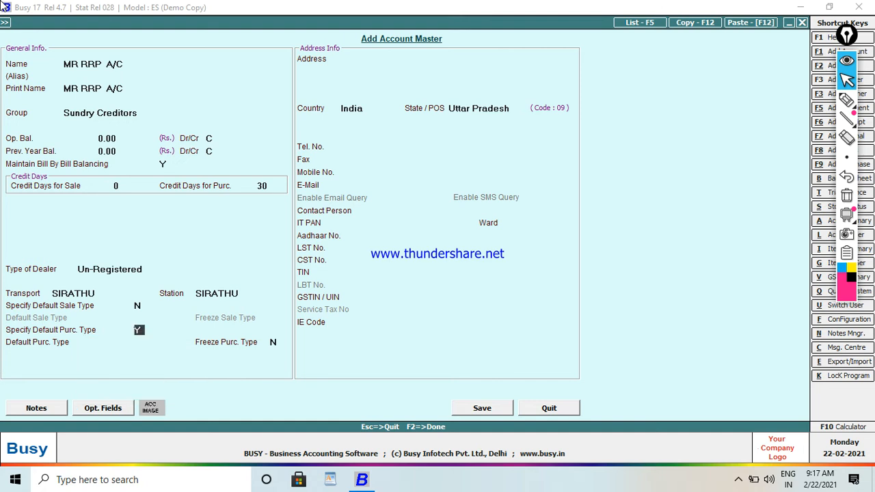
- List the local GST options for the account's default purchase type and highlight L/GST-TaxIncl
key("Return")
type("L")
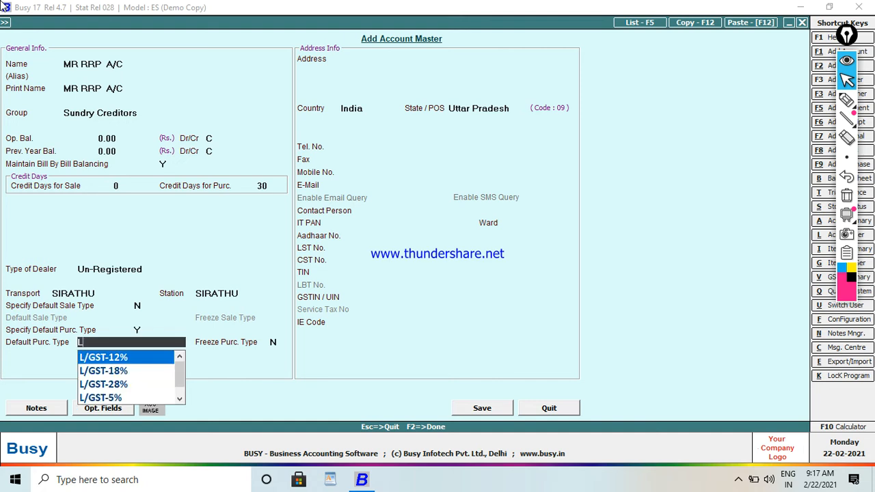
key("Down")
key("Down")
key("Down")
key("Down")
key("Down")
key("Down")
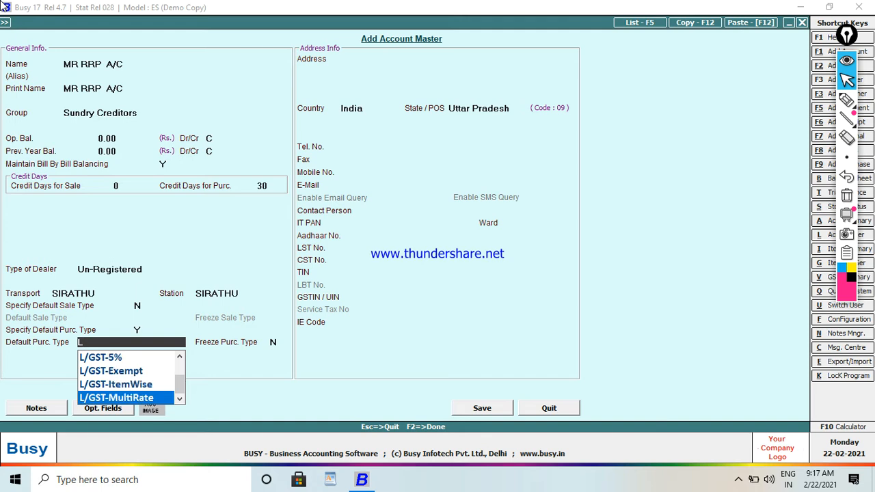
key("Down")
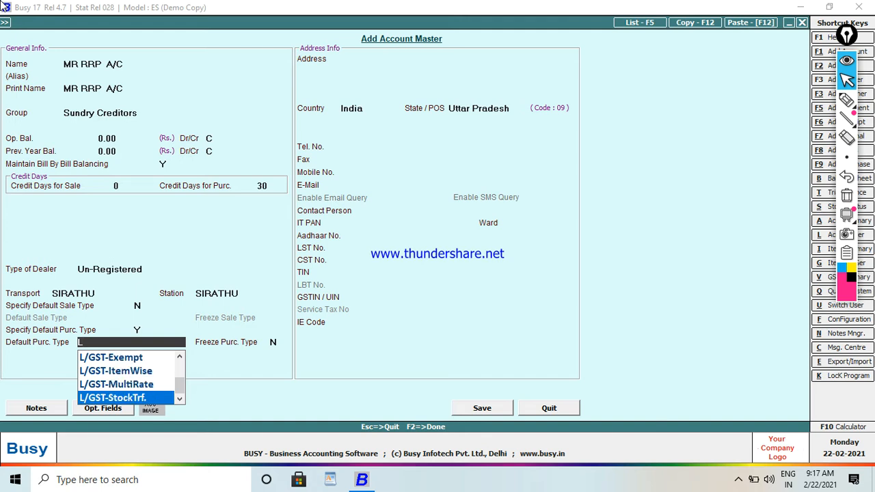
key("Up")
key("Down")
key("Down")
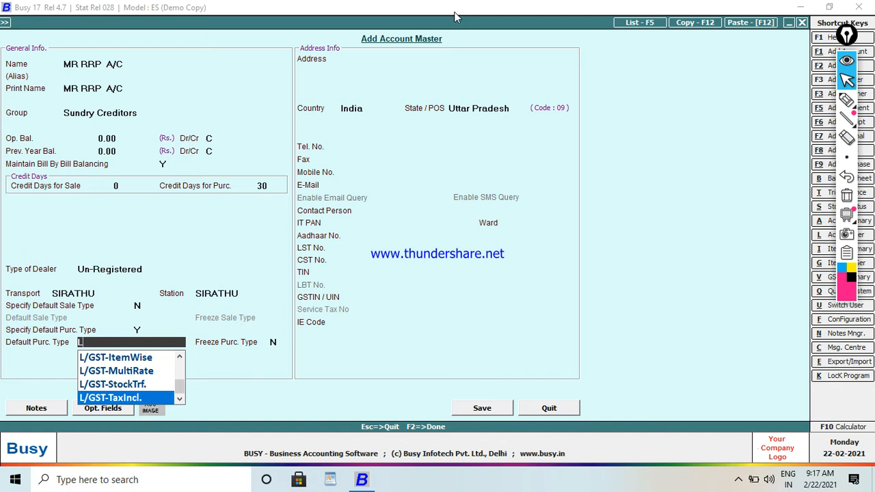
- Mark the L/GST-TaxIncl. option with freehand pen strokes, and clear the annotations from the screen
left_click(849, 101)
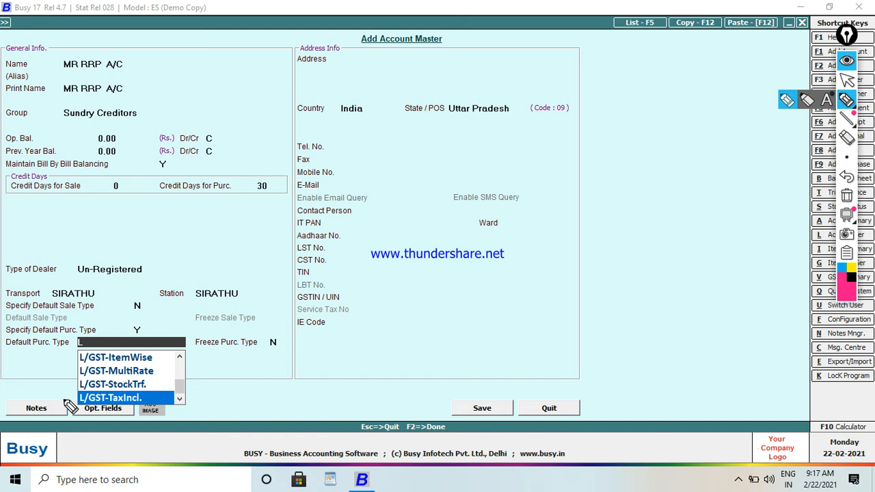
mouse_move(92, 380)
left_mouse_down()
mouse_move(57, 423)
mouse_move(96, 391)
left_mouse_up()
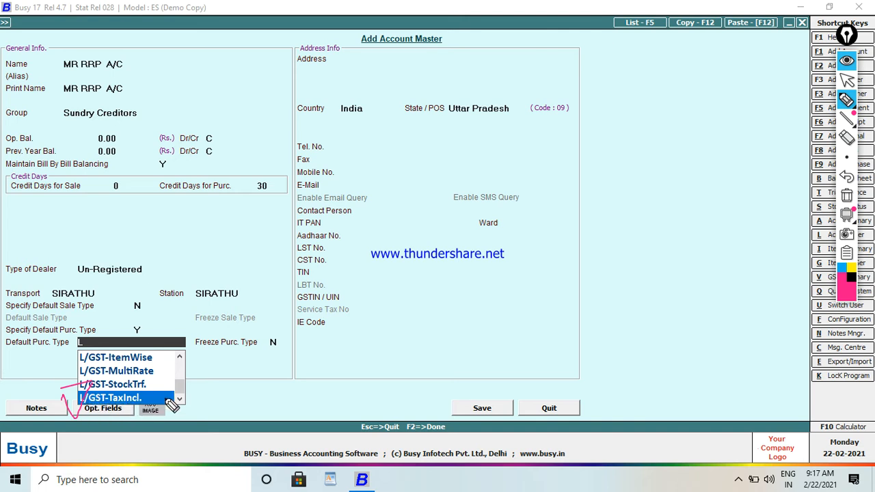
left_click_drag(160, 400, 168, 393)
left_click(847, 195)
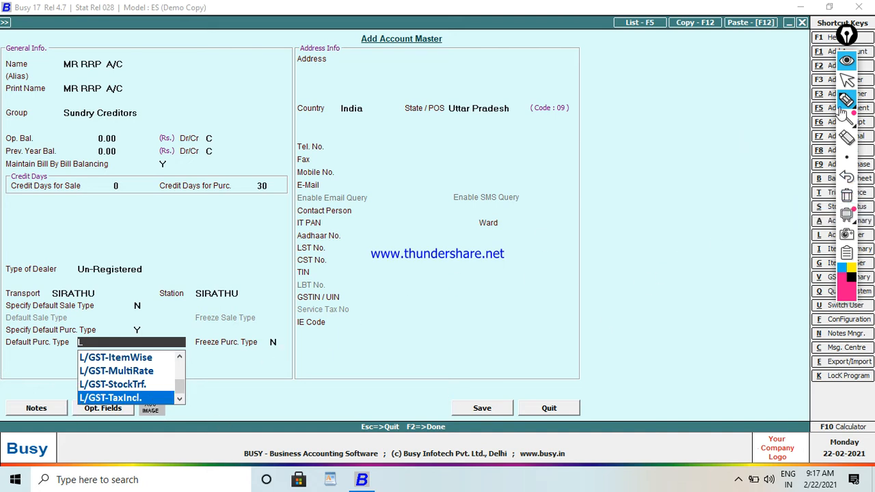
left_click(848, 80)
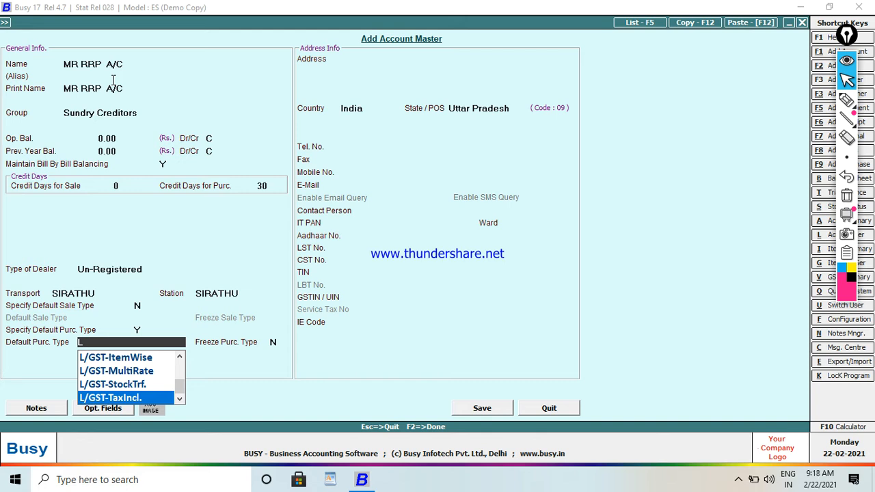
- Set L/GST-TaxIncl. as the default purchase type, and save and close the account master
left_click(108, 397)
key("Return")
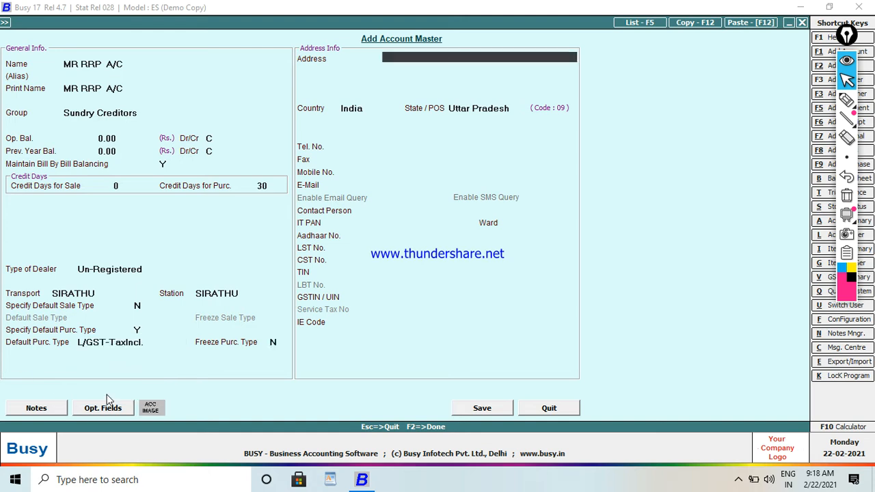
key("F2")
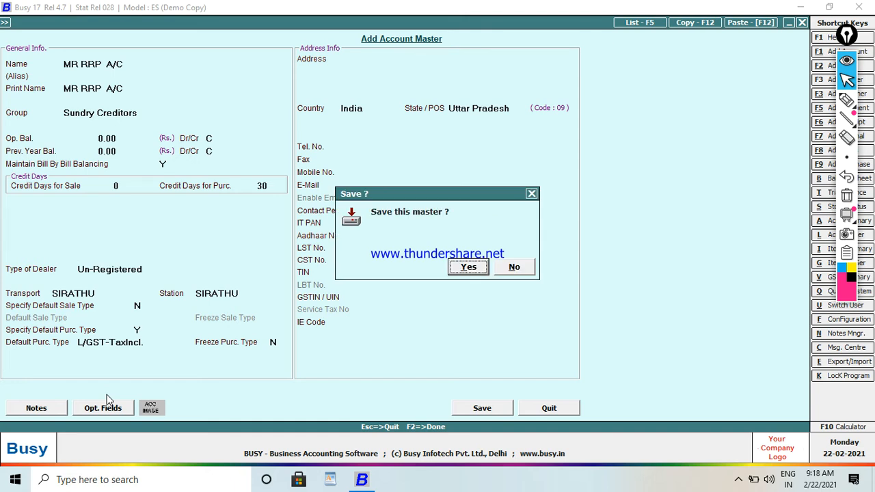
key("Return")
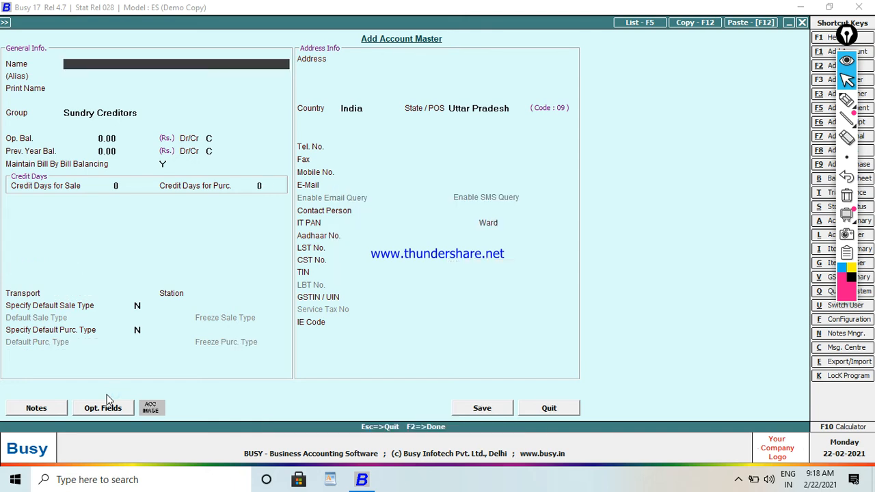
key("Escape")
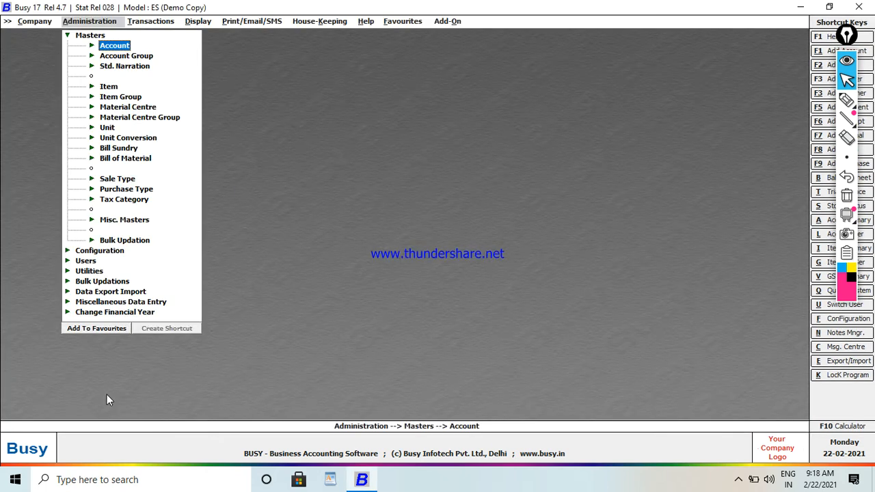
- Open a blank master form for adding a new material centre
key("Down")
key("Down")
key("Down")
key("Down")
key("Down")
key("Down")
key("Down")
key("Down")
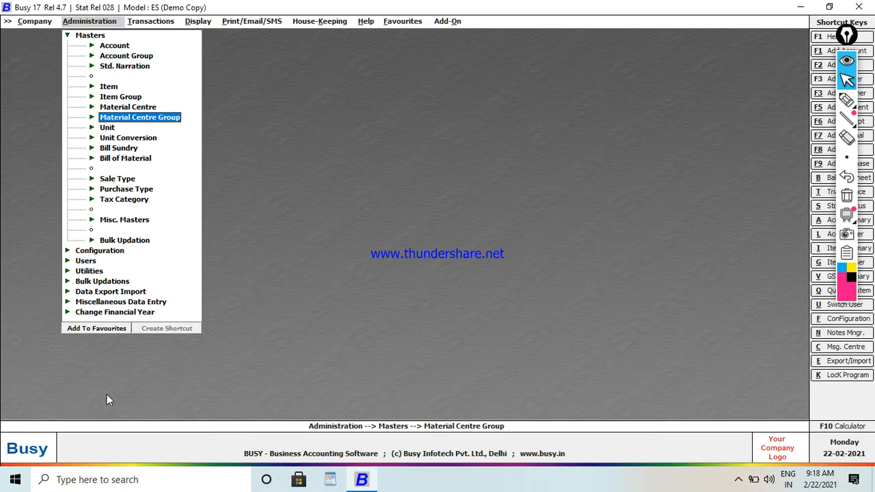
key("Down")
key("Up")
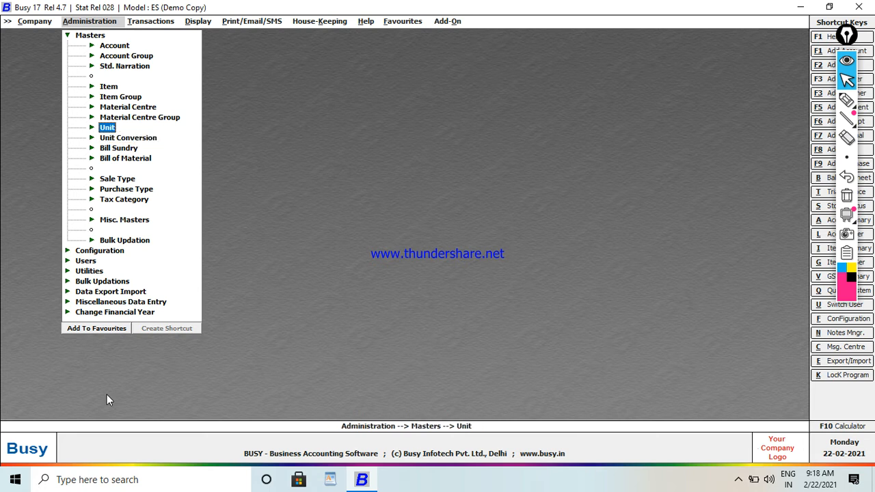
key("Up")
key("Down")
key("Down")
key("Up")
key("Up")
key("Up")
key("Up")
key("Up")
key("Up")
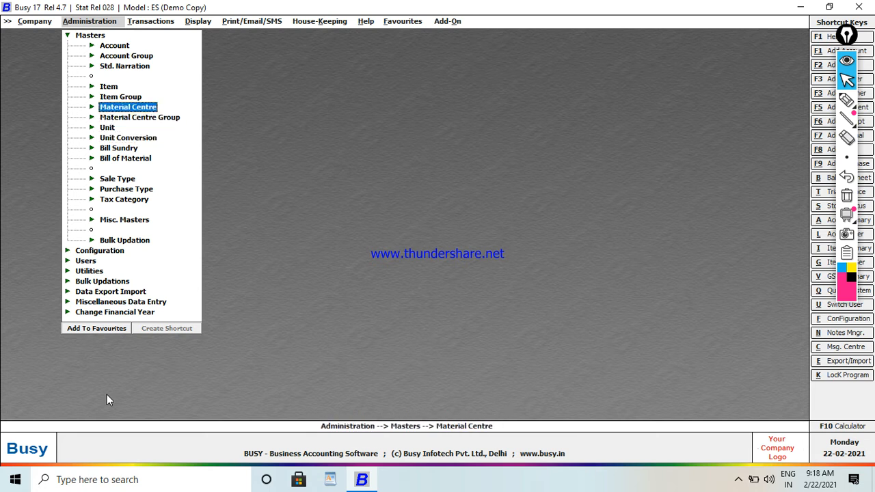
key("Down")
key("Down")
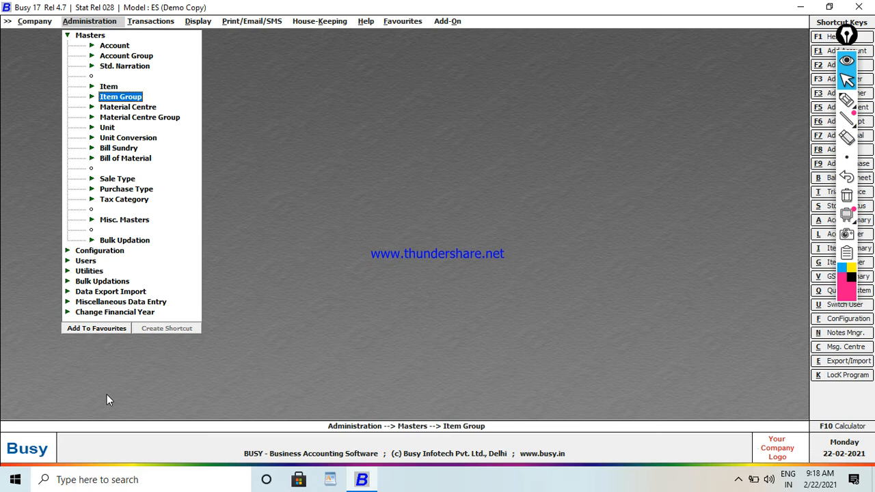
key("Down")
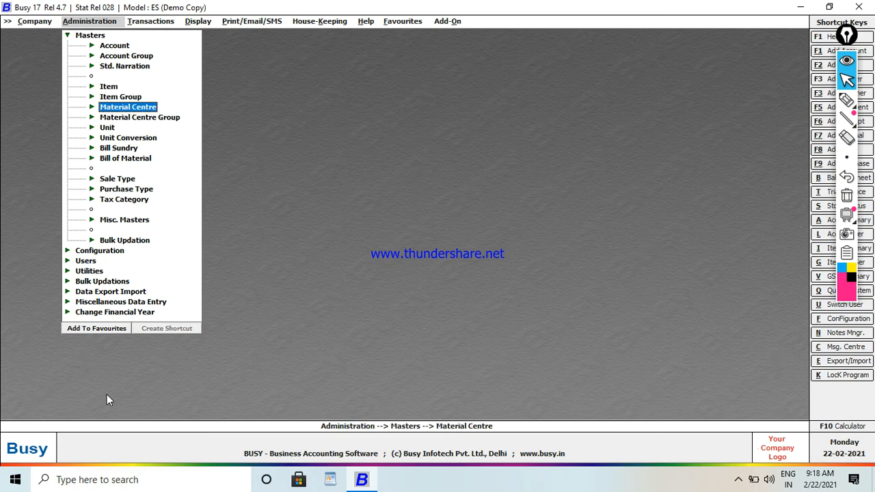
key("Return")
key("Return")
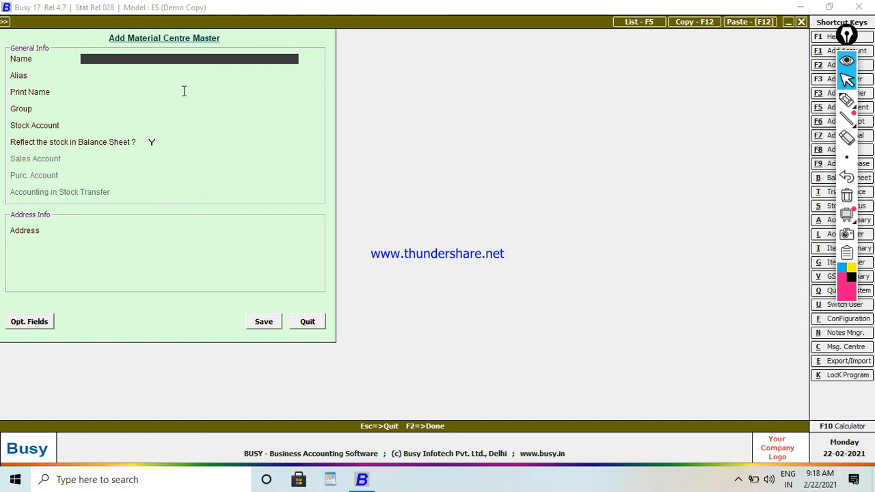
- Enter SIRATHU STORE as the name of the new material centre
type("SIRATHU GODOWN")
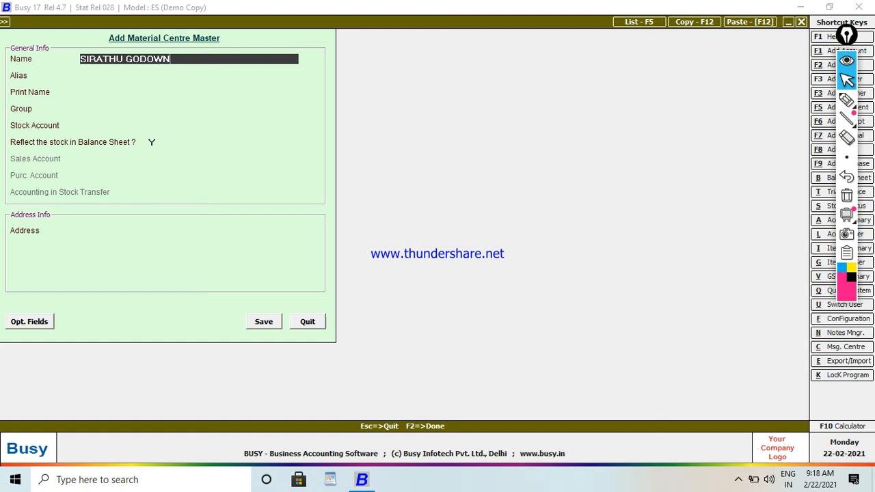
key("BackSpace")
key("BackSpace")
key("BackSpace")
key("BackSpace")
key("BackSpace")
key("BackSpace")
type("STORE")
- Change the material centre's name to MOBILE STORE
left_click(125, 59)
key("BackSpace")
key("BackSpace")
key("BackSpace")
key("BackSpace")
key("BackSpace")
key("BackSpace")
key("BackSpace")
key("BackSpace")
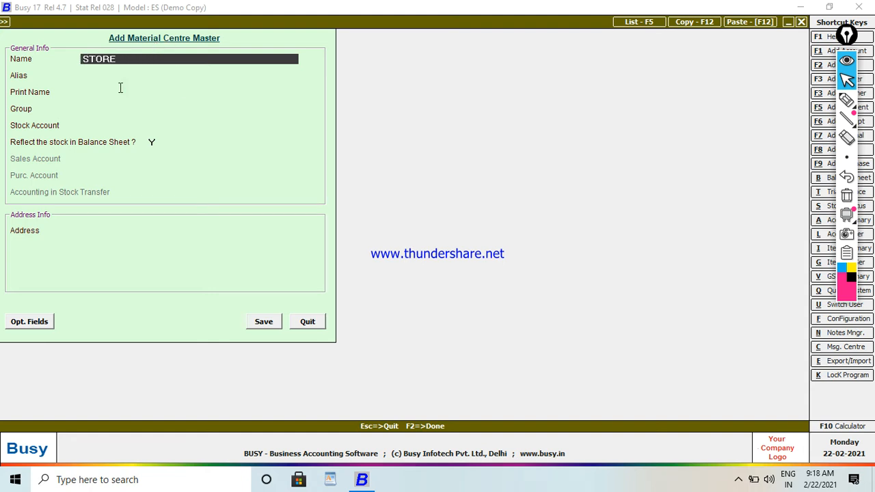
type("M OBLI")
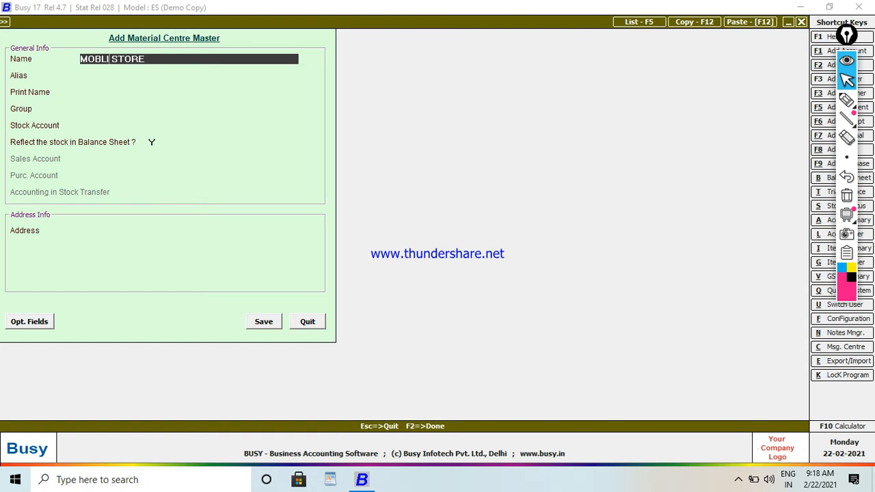
key("BackSpace")
key("BackSpace")
type("ILE")
key("Return")
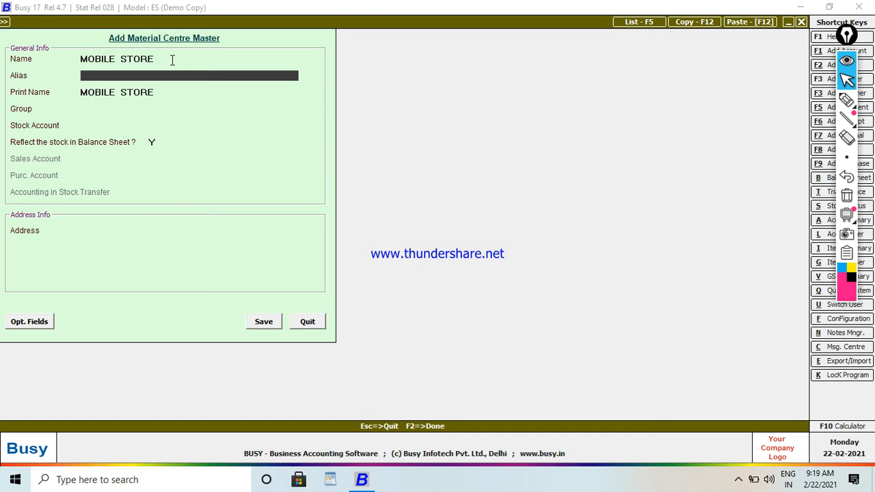
- Assign the material centre to the Stores group with Stock as its stock account, leaving the alias blank
key("Return")
key("Return")
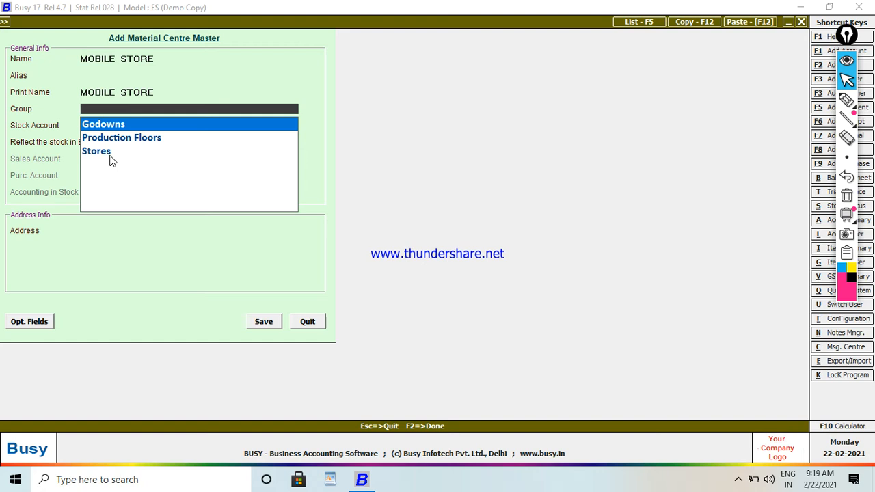
key("Down")
key("Down")
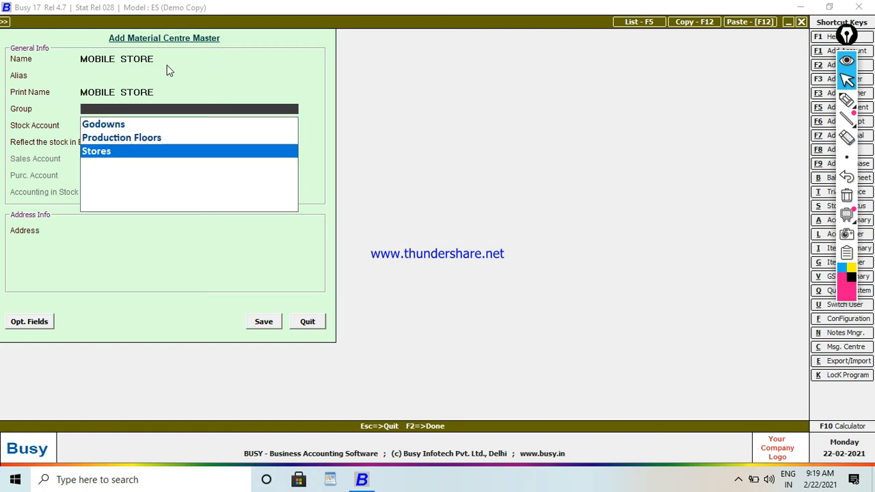
key("Return")
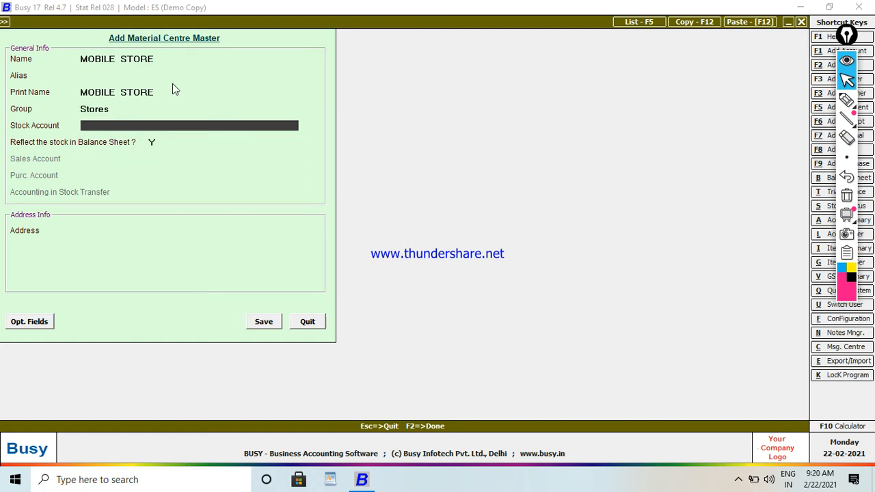
left_click(138, 128)
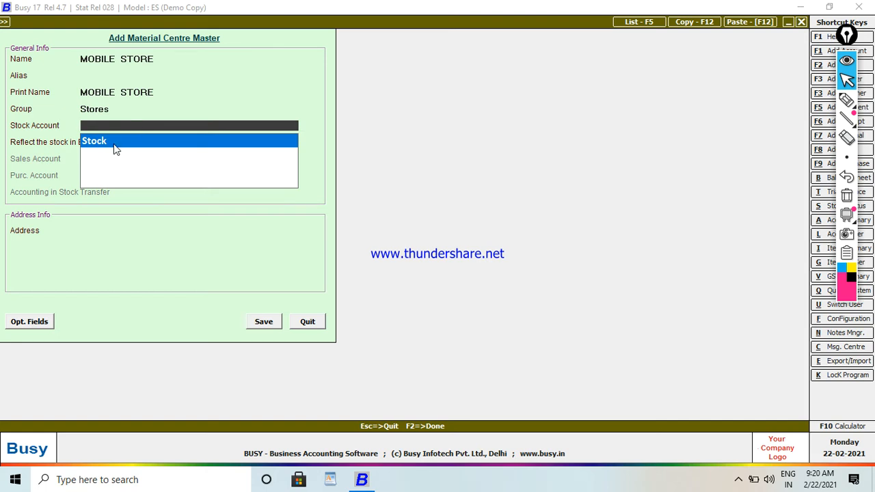
left_click(113, 149)
key("Return")
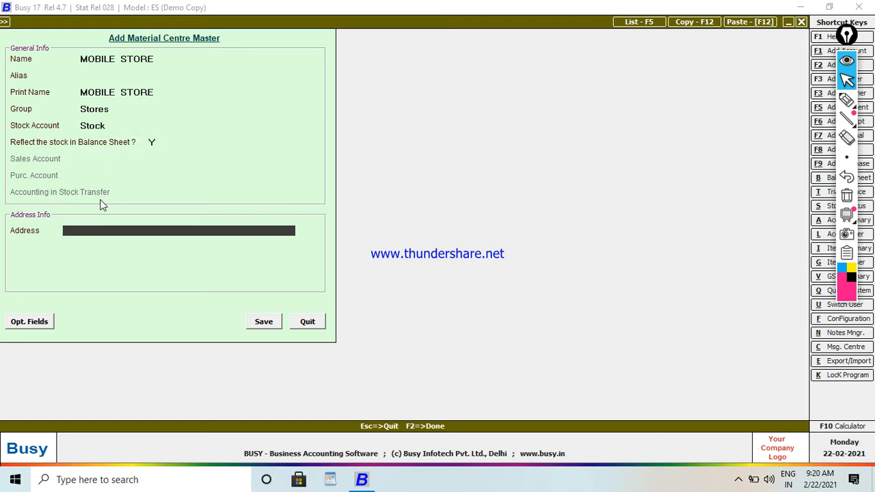
- Enter the material centre's address, and save and close its master
type("SIRATHU KAUSHAMBI")
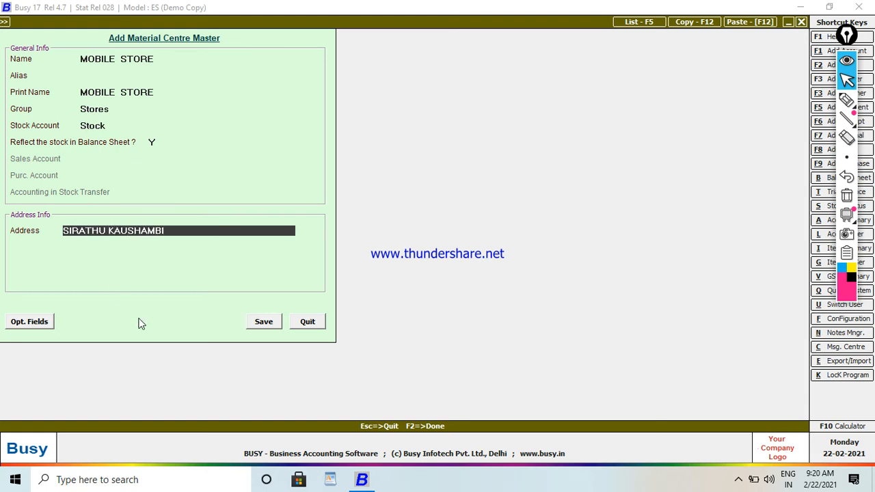
left_click(258, 321)
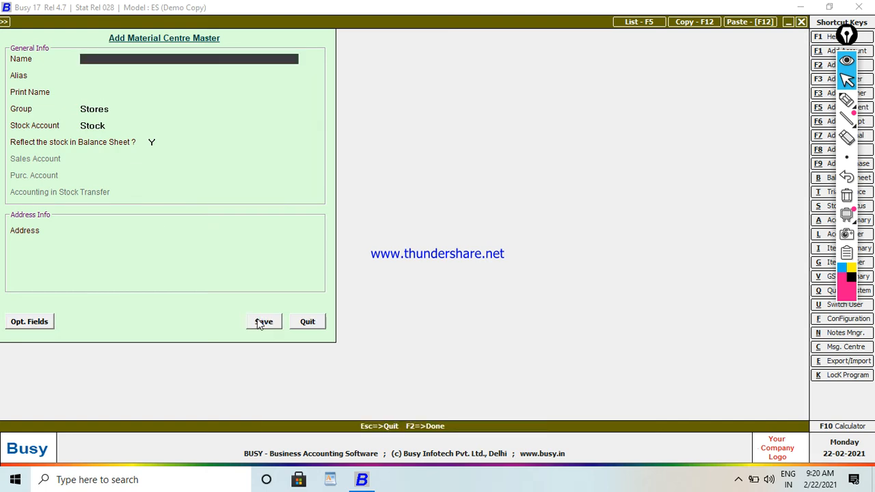
key("Escape")
key("Escape")
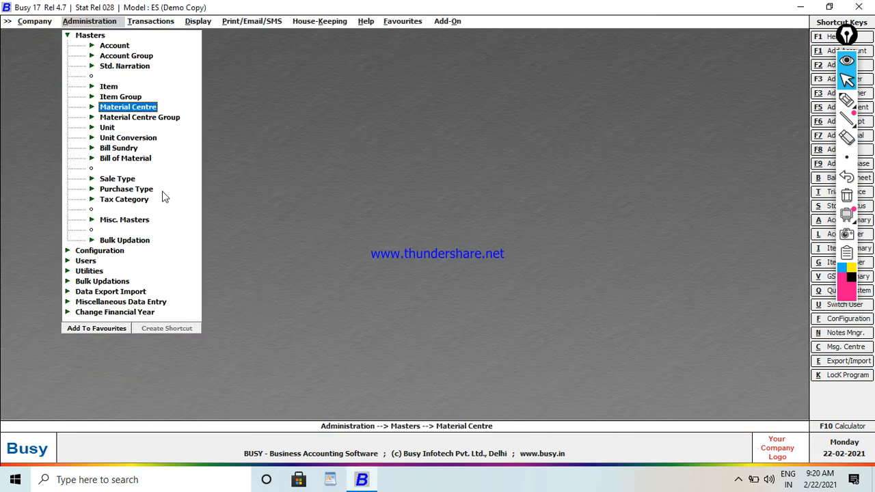
- Open a blank master form for adding a new item group
left_click(129, 98)
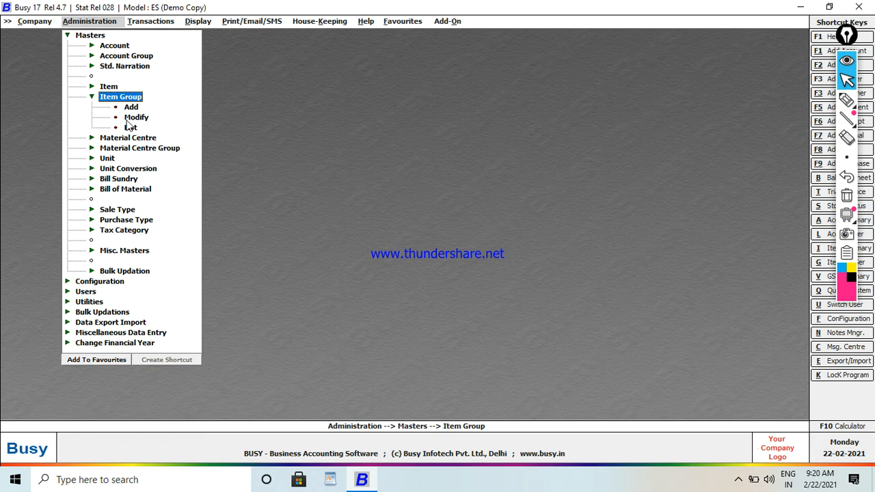
key("Down")
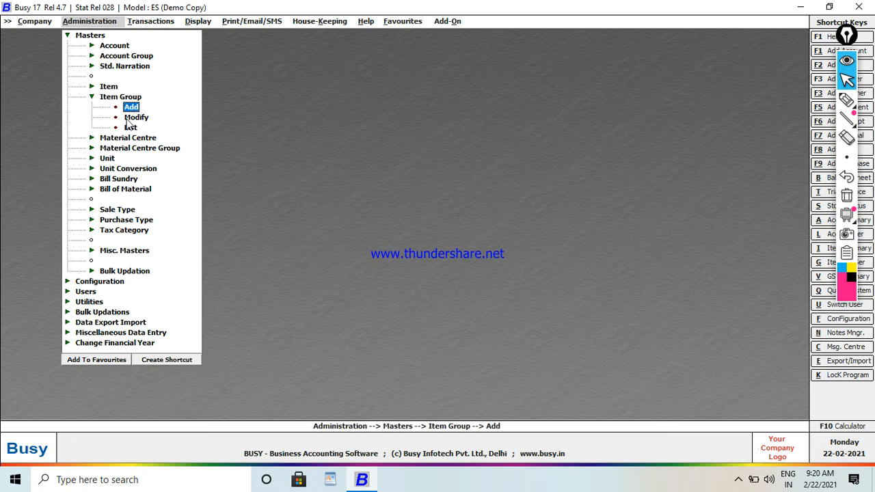
key("Return")
type("B")
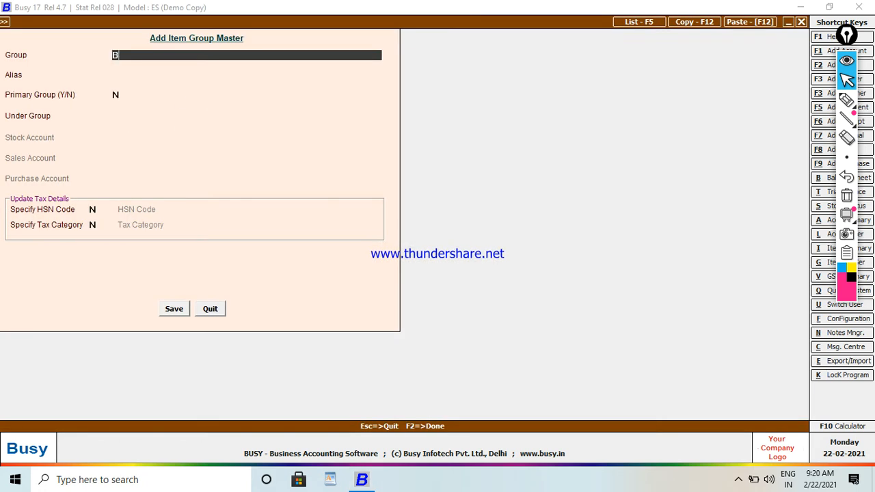
type("OMILE")
key("BackSpace")
key("BackSpace")
key("BackSpace")
key("BackSpace")
key("BackSpace")
key("BackSpace")
key("BackSpace")
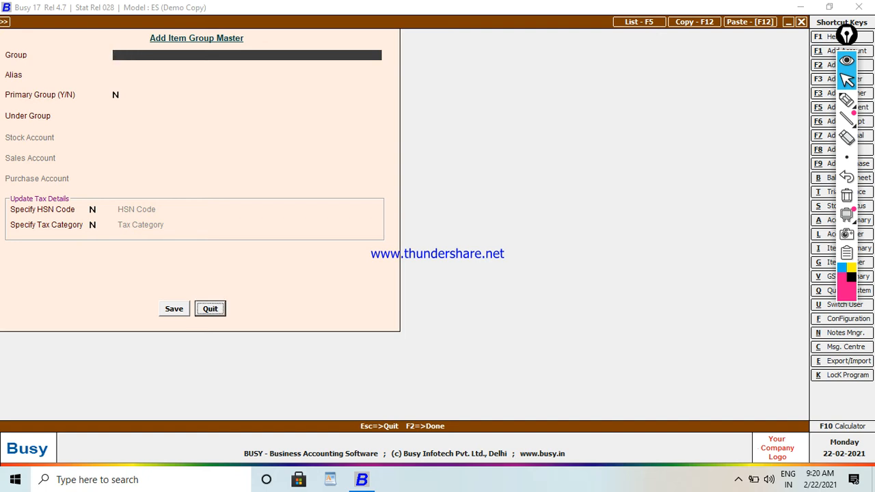
- Name the new item group MOBILE SHOP and place it under General as a non-primary group without an alias
left_click(117, 60)
type("MOBIL")
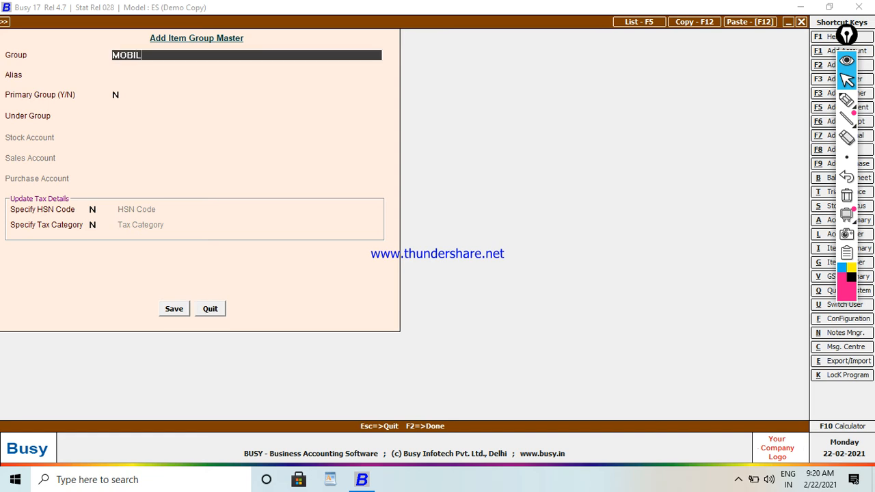
type("E SHOP")
key("Return")
key("Return")
key("Return")
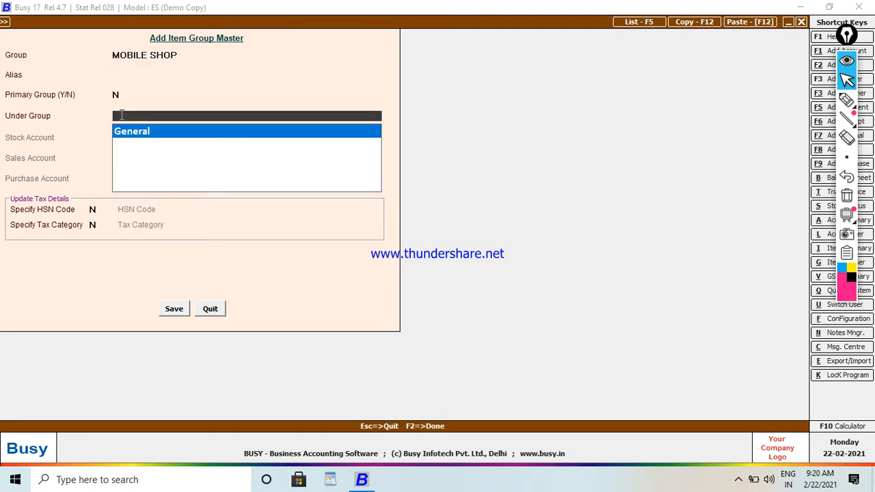
key("Return")
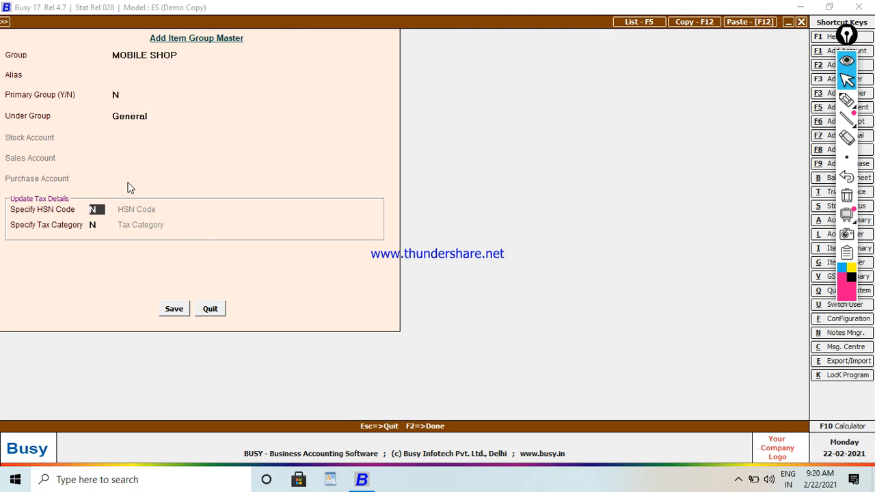
- Enable the HSN code for the item group and set it to 2345
type("Y")
key("Return")
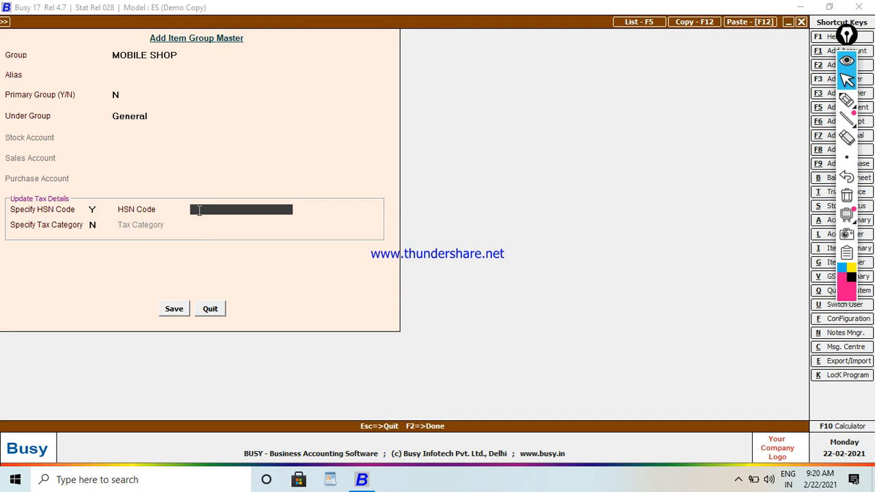
type("2345")
key("Return")
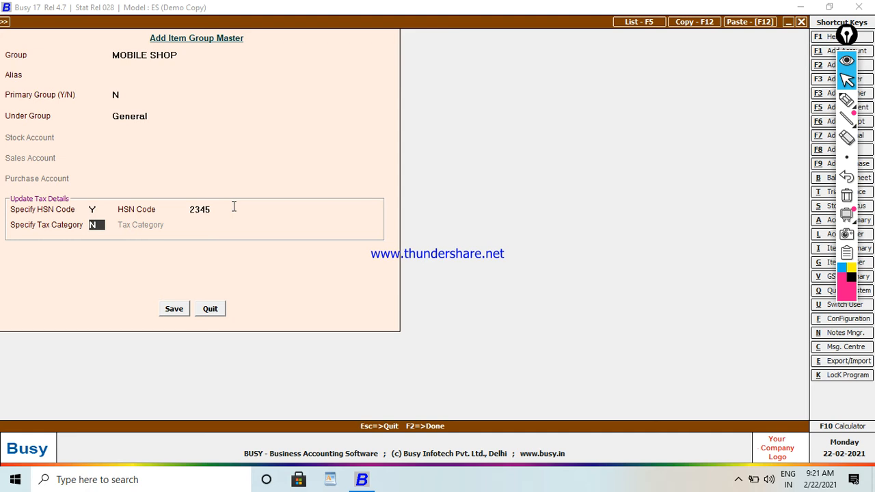
key("Return")
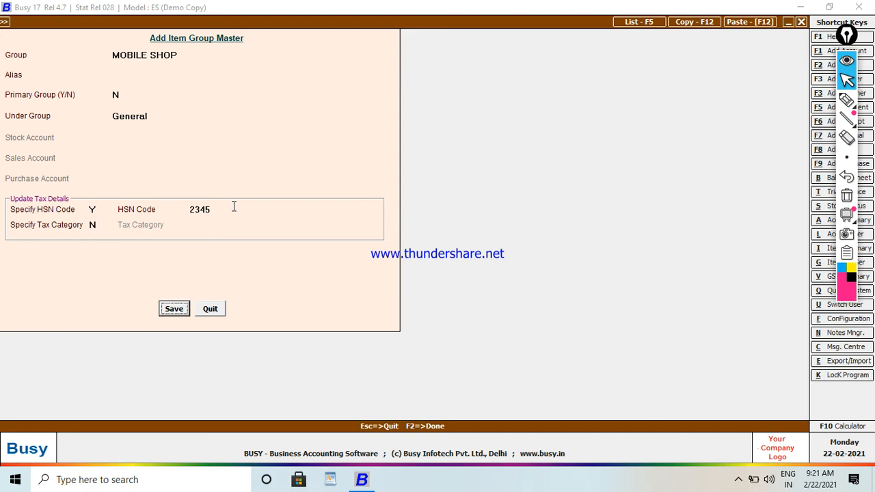
- Enable the item group's tax category and set it to GST 18%, and save and close the group master
left_click(93, 224)
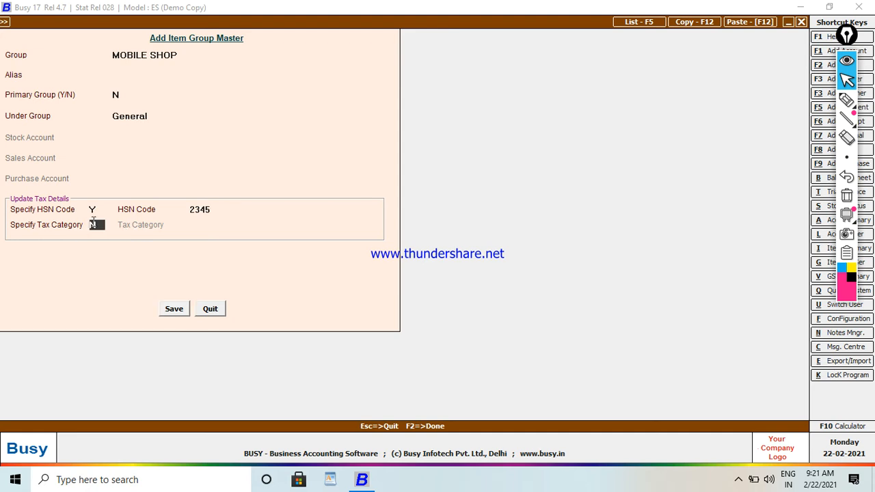
type("Y")
key("Return")
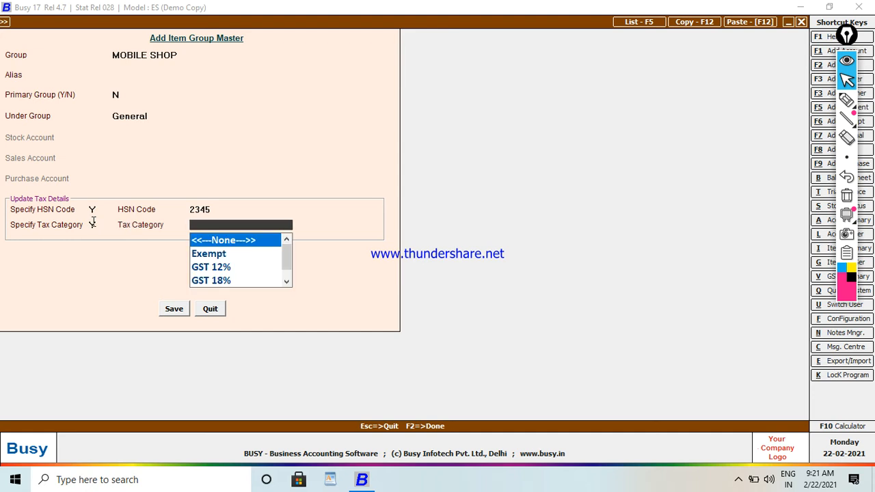
key("Down")
key("Down")
key("Down")
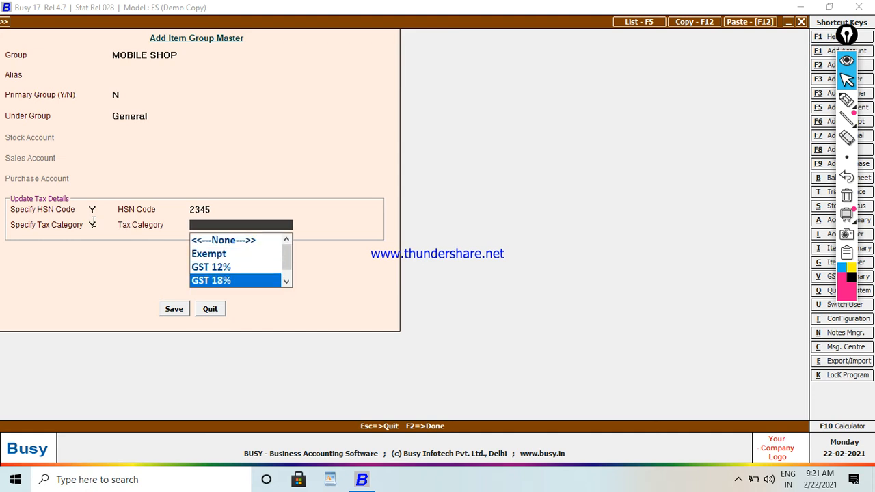
key("Down")
key("Down")
key("Down")
key("Up")
key("Up")
key("Up")
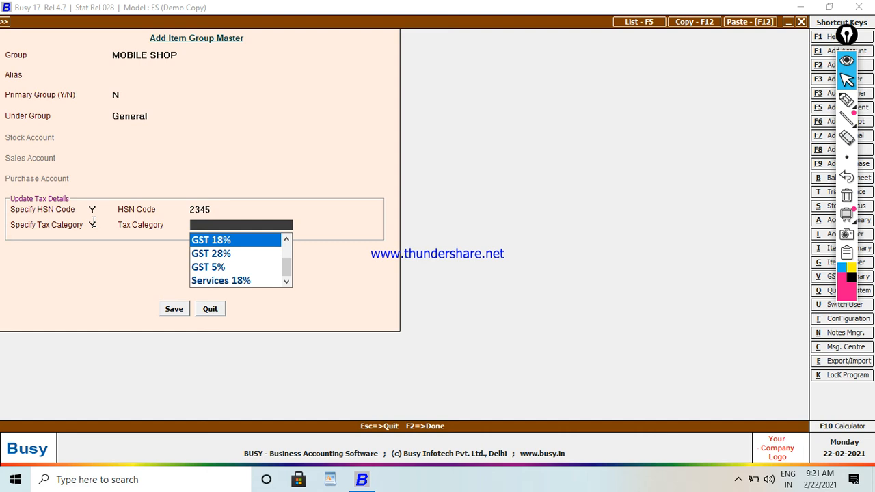
key("Return")
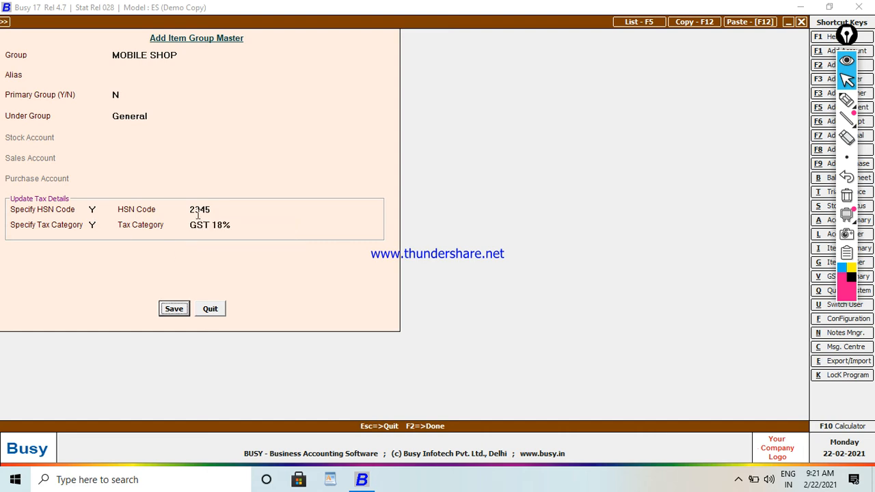
left_click(170, 312)
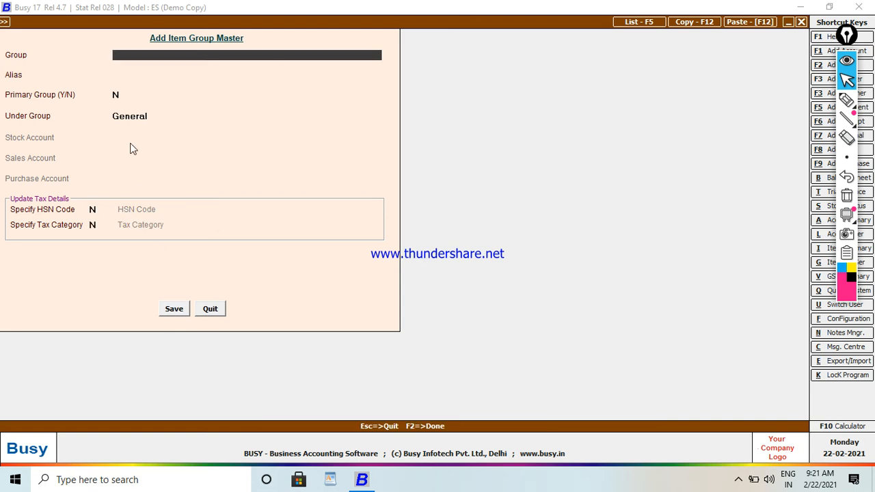
key("Escape")
key("Escape")
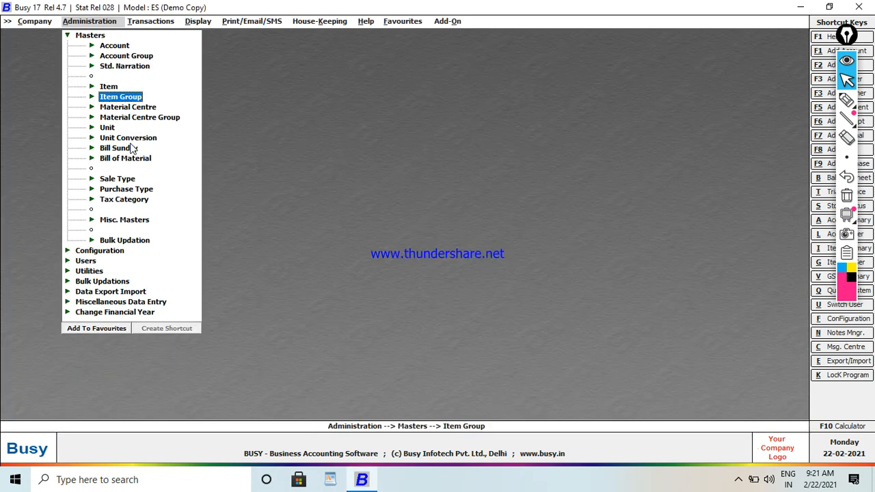
- Start a new item master named SUMSUNG MOBILE without an alias and assign it to the MOBILE SHOP group
key("Up")
key("Return")
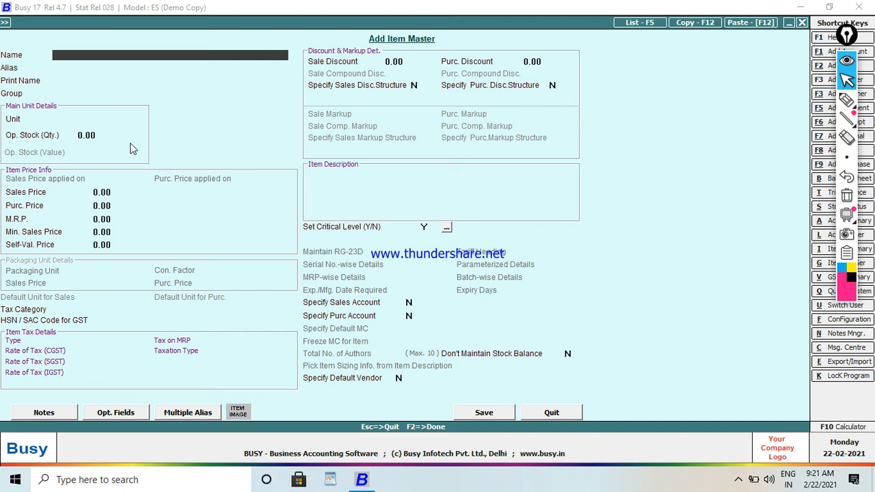
type("SUMSUNG MOBILE")
key("Return")
key("Return")
key("Return")
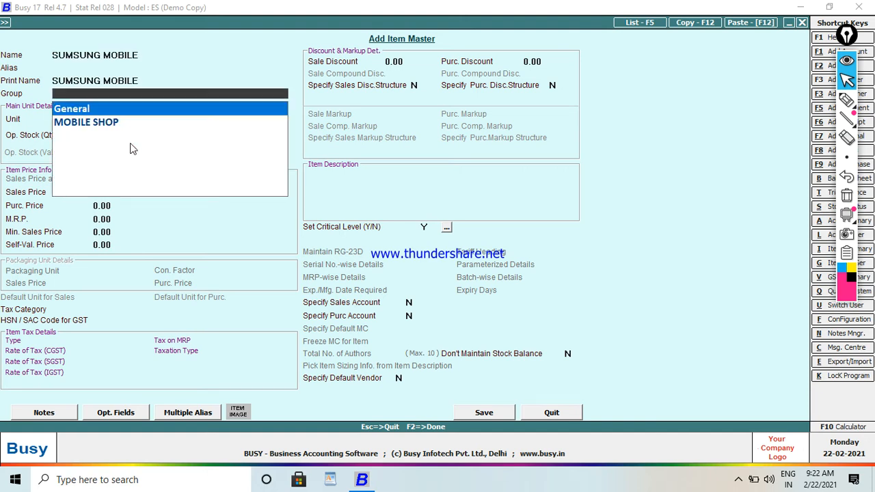
key("Down")
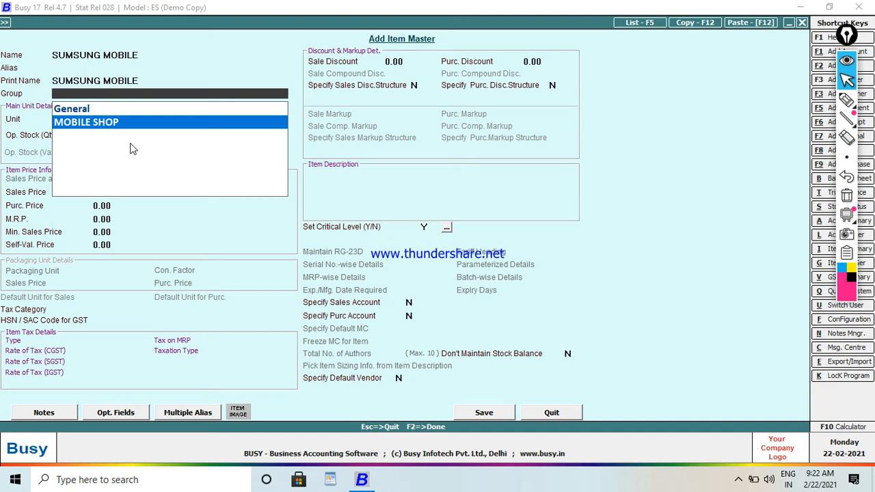
key("Return")
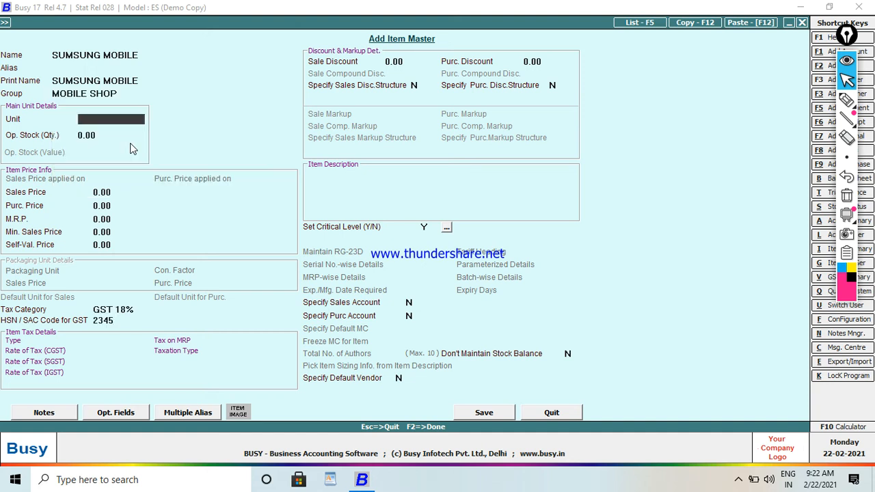
- Set the item's unit to Pcs., keep the default stock, price and tax fields, and save the item
type("P")
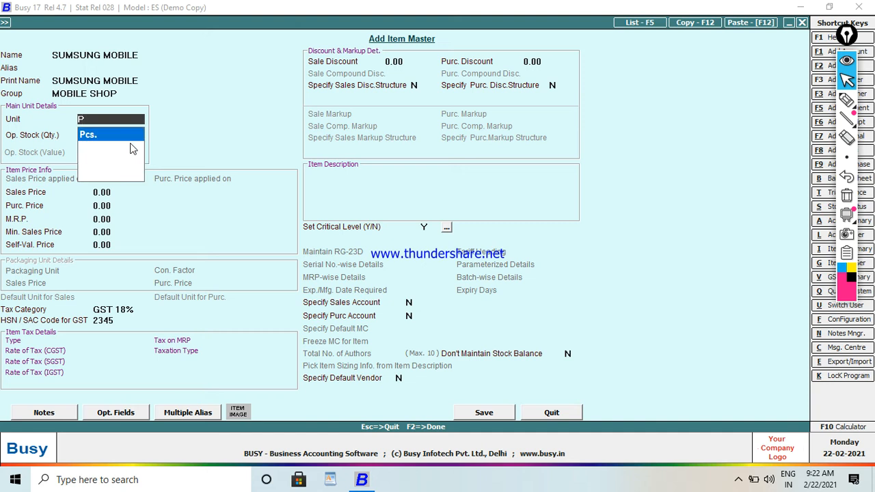
key("Return")
key("Return")
key("Return")
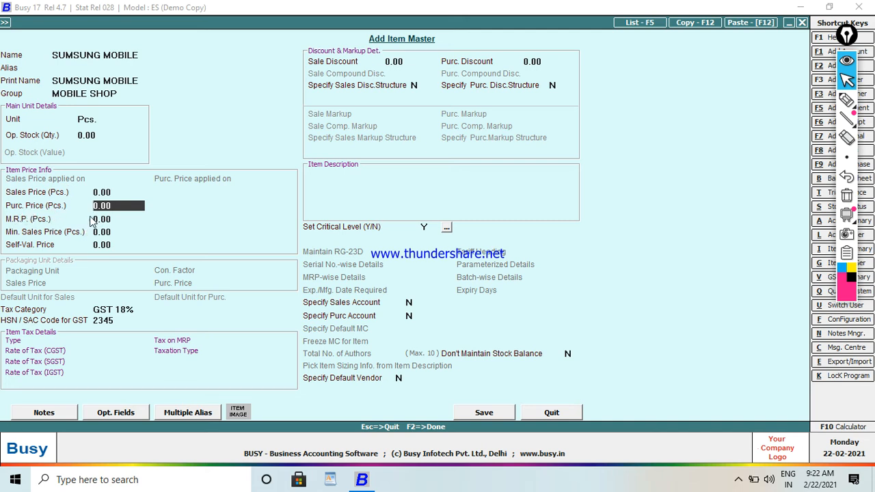
key("Return")
key("Return")
key("Return")
key("Return")
key("Return")
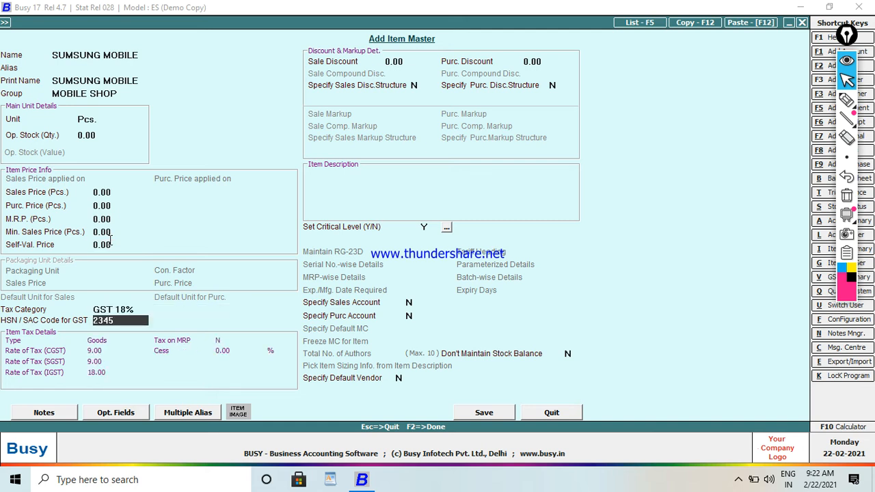
left_click(475, 415)
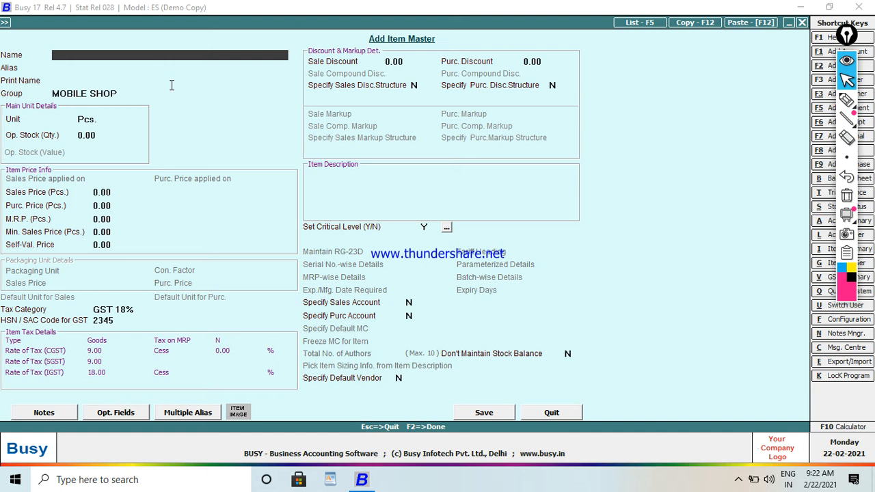
- Add and save an item named NOKIA in the MOBILE SHOP group, keeping Pcs. as its unit
type("NOKIA")
key("Return")
key("Return")
key("Return")
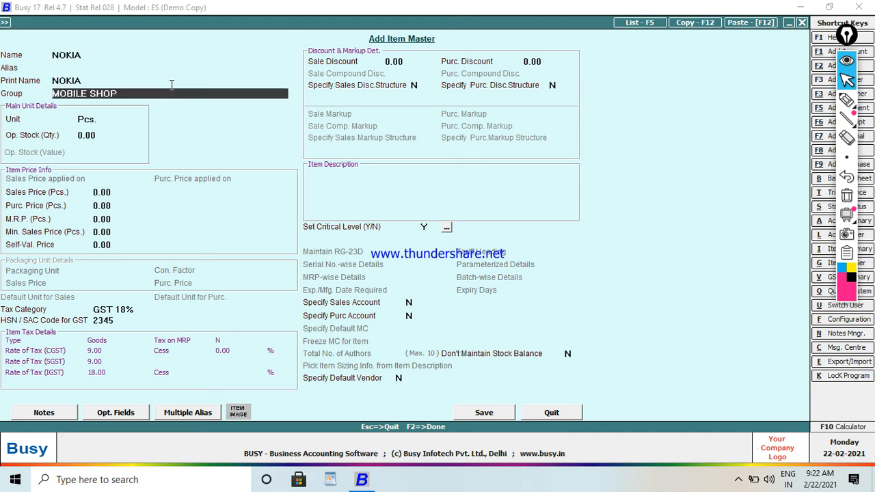
key("Return")
key("Return")
key("Return")
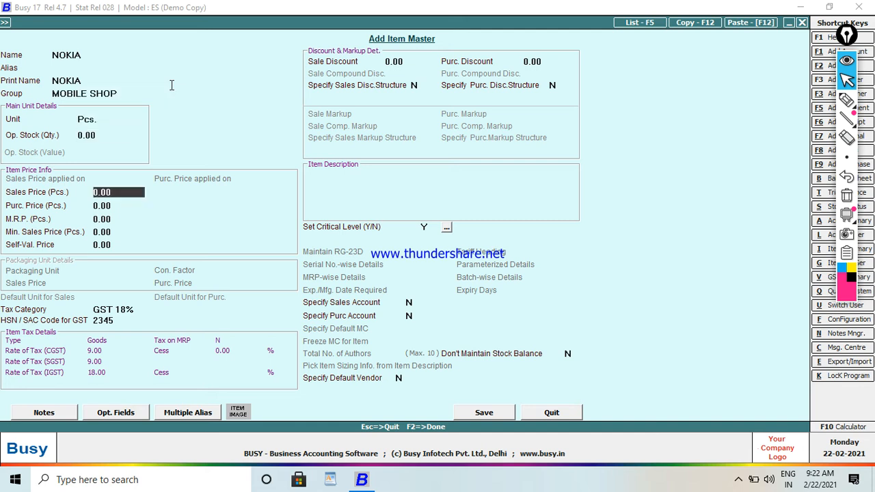
left_click(479, 414)
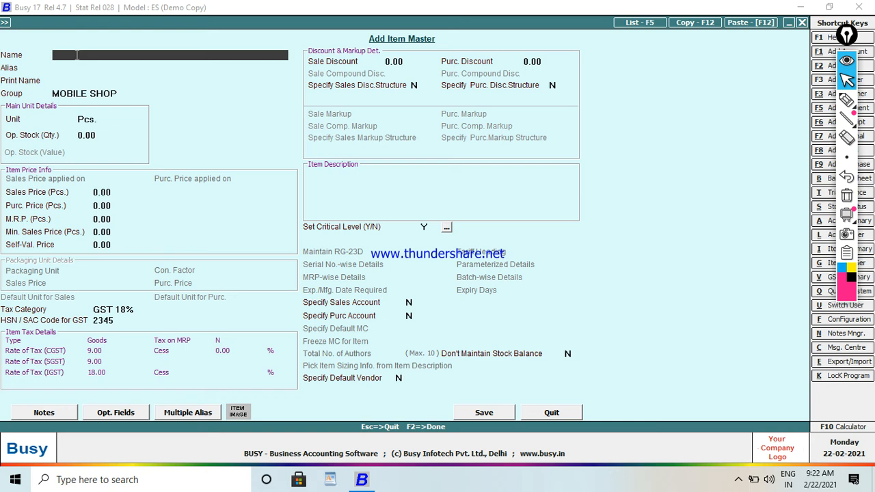
- Add an item named REDMI MOBILE in the MOBILE SHOP group with unit Pcs., then save it and close the item form
type("REDMI MOBILE")
key("Return")
key("Return")
key("Return")
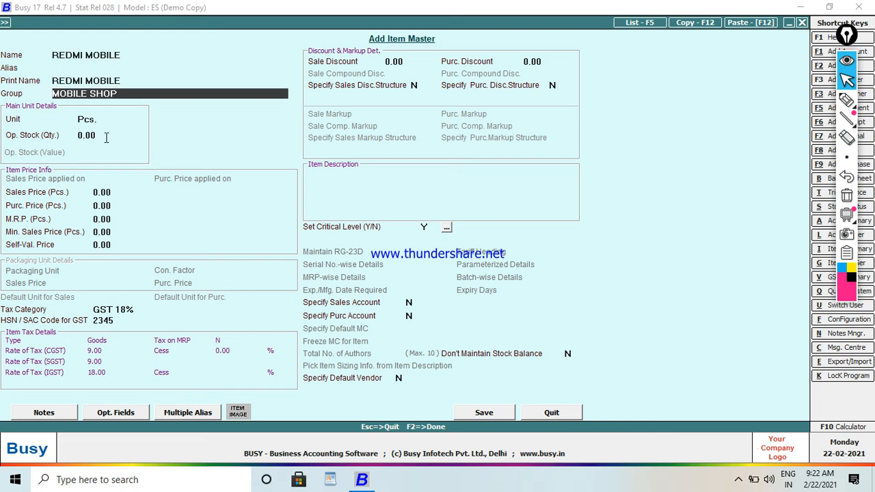
key("Return")
key("Return")
key("F2")
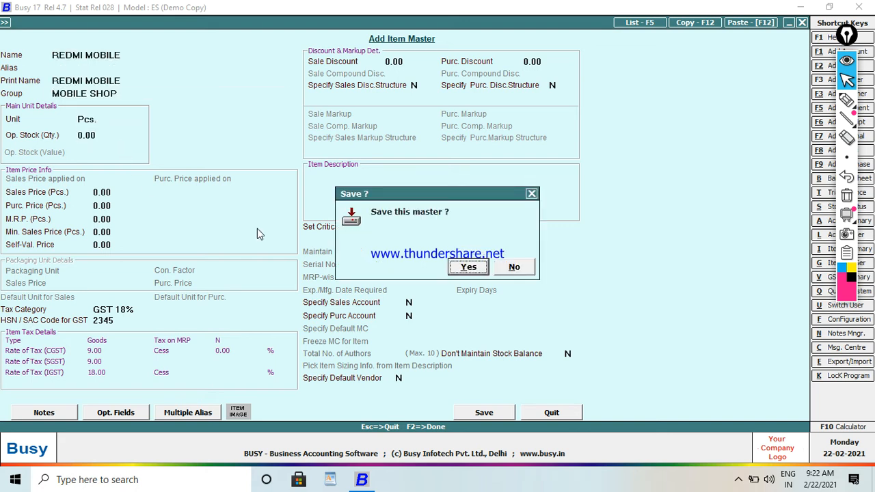
left_click(469, 267)
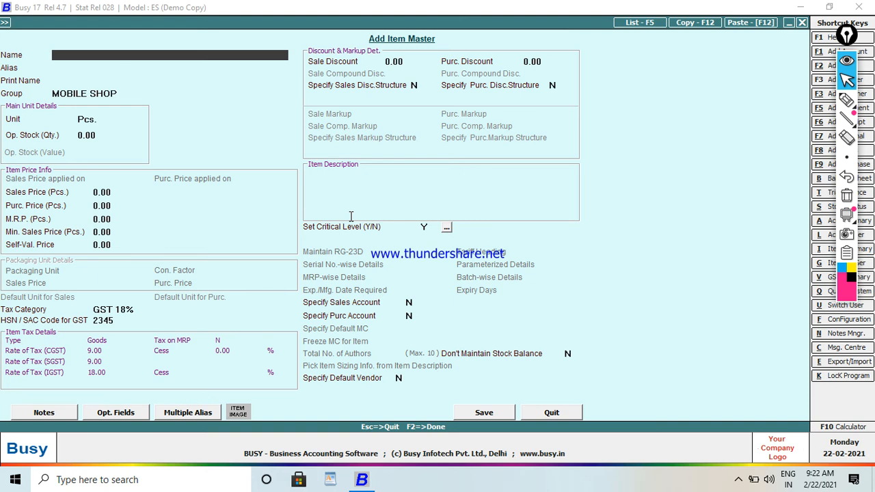
key("Escape")
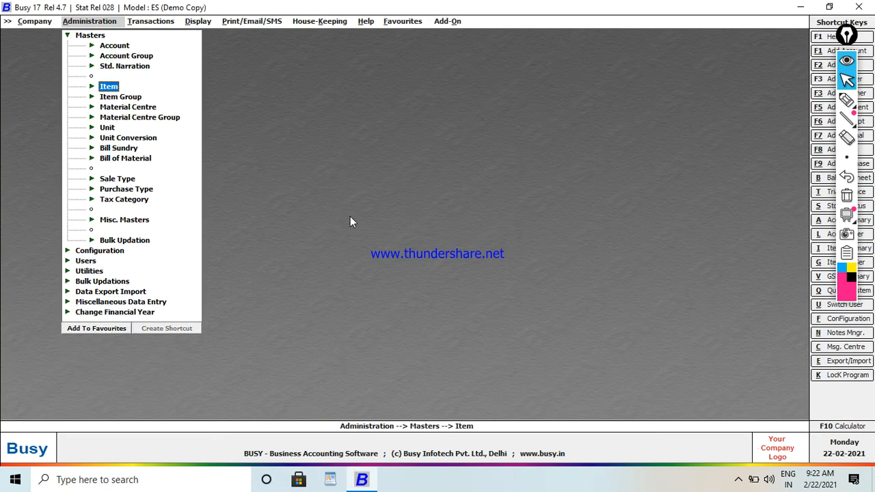
- Open a blank form for adding a new receipt voucher
key("Right")
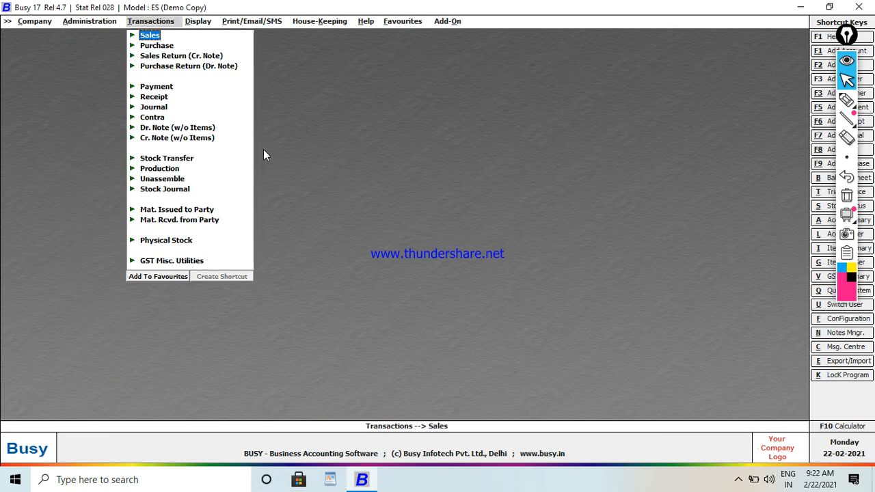
key("Down")
key("Down")
key("Down")
key("Down")
key("Down")
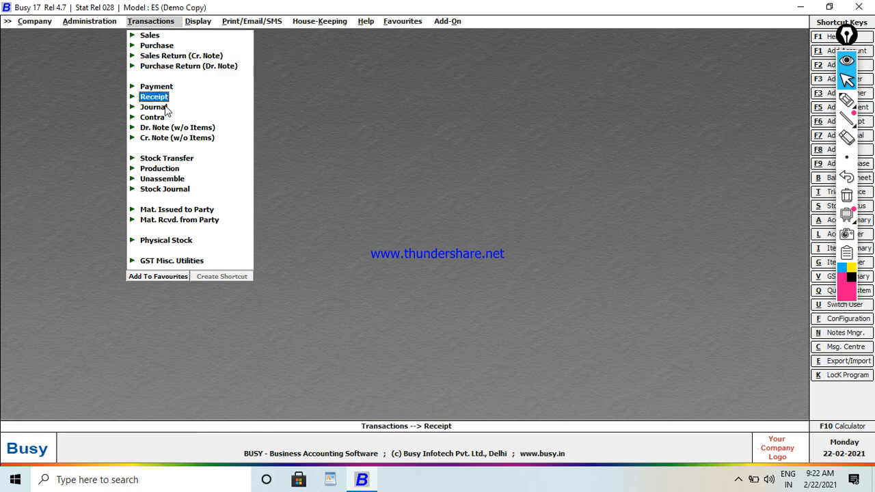
key("Return")
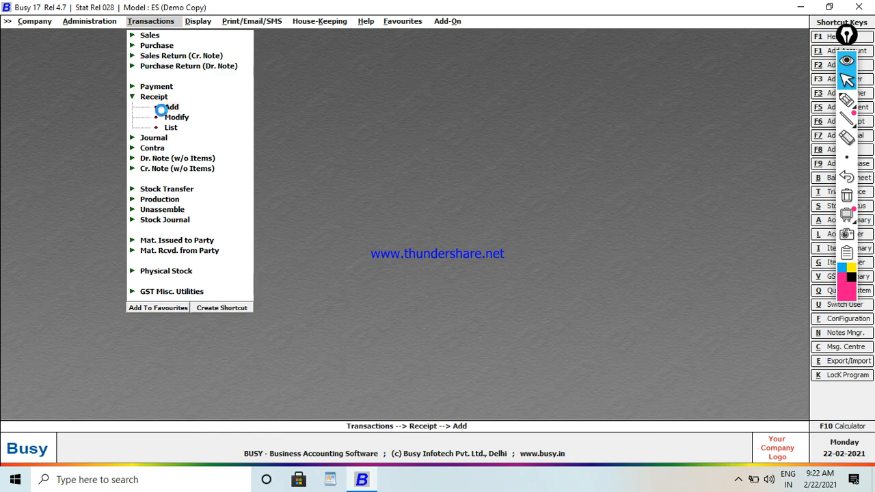
key("Return")
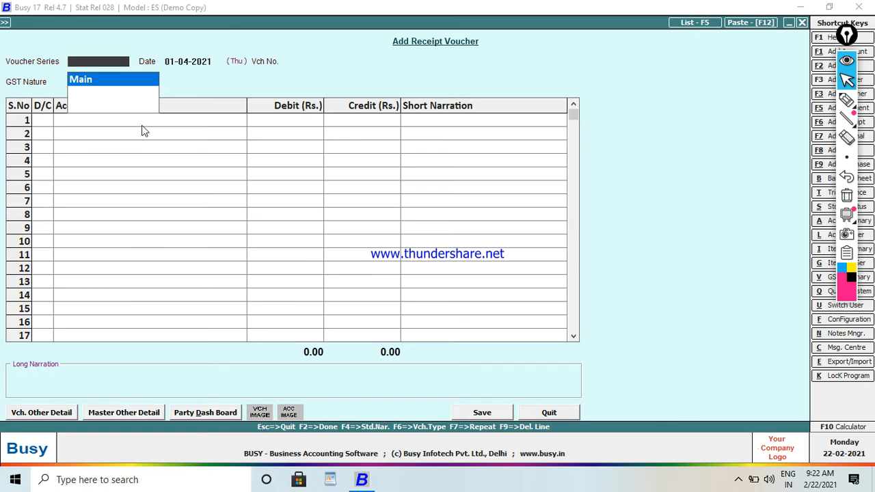
- Set the receipt voucher's series to Main, its date to 22-04-2021 and its GST nature to Not Applicable
key("Return")
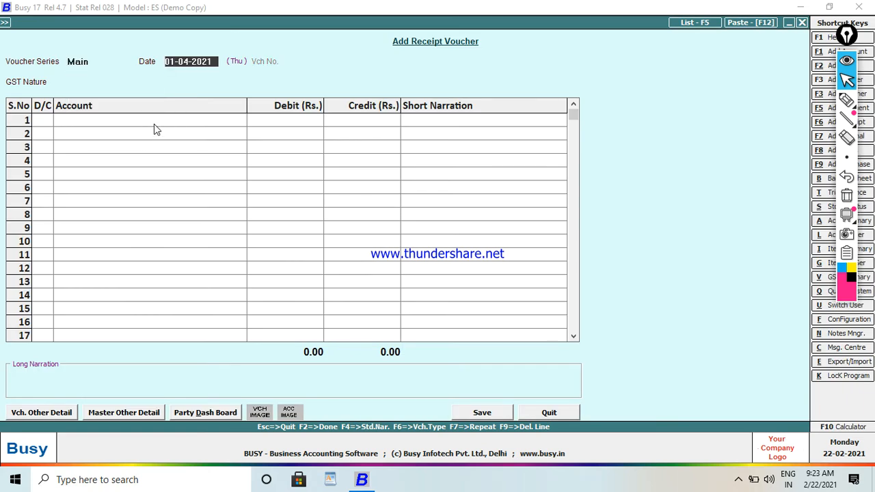
type("22")
key("Return")
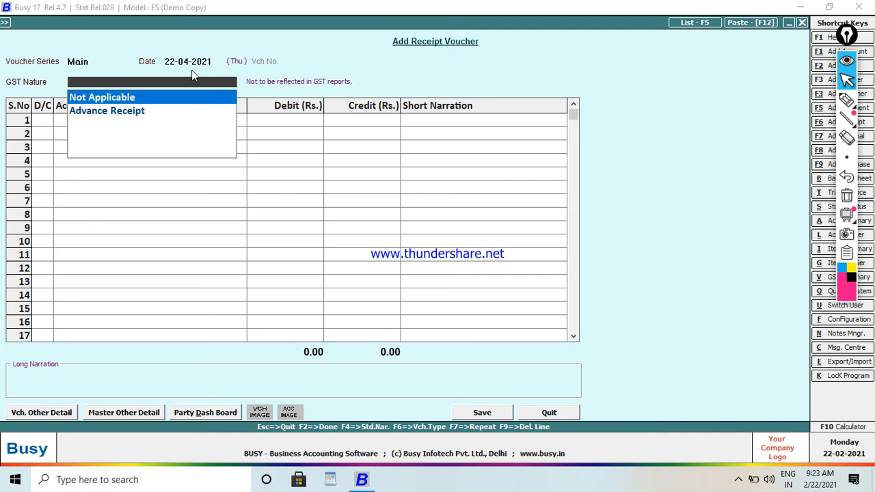
left_click(176, 100)
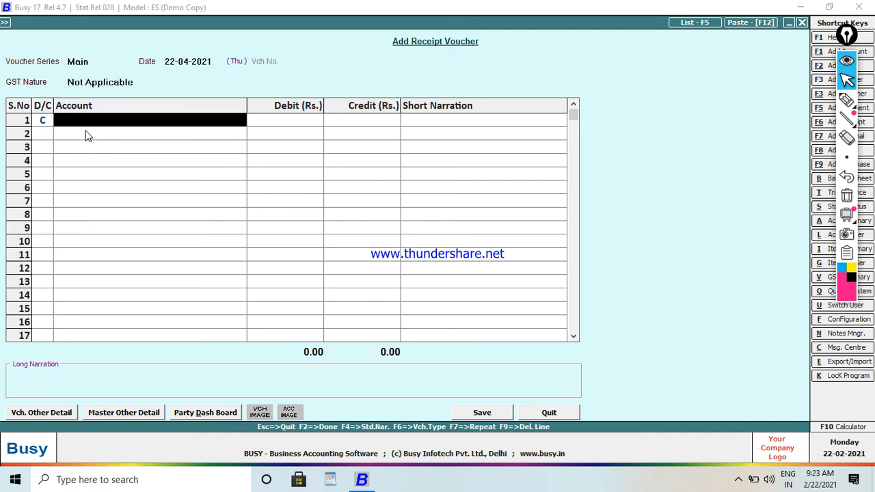
- Credit the Capital Equipments account with 5,00,000.00 on the first line of the receipt voucher
type("c")
left_click(87, 136)
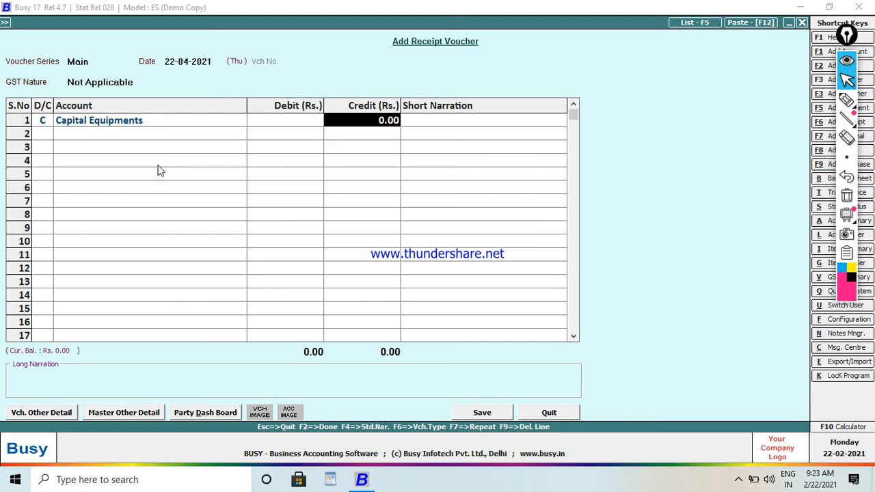
type("500000")
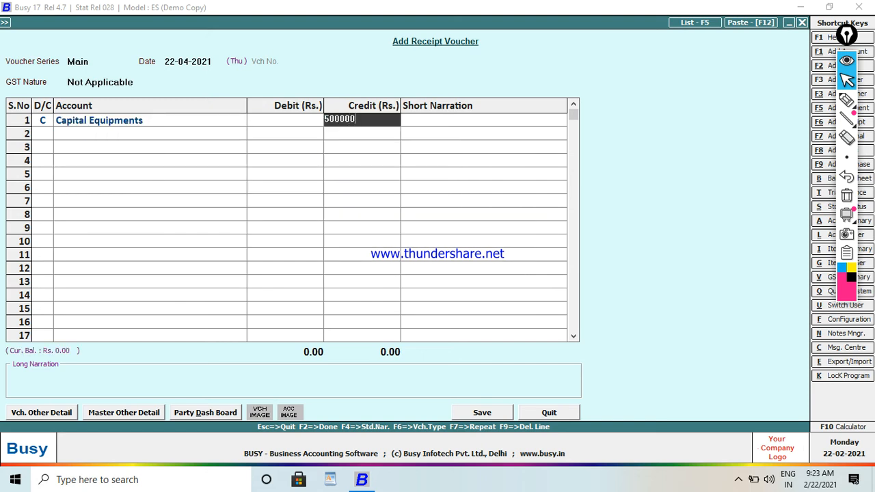
key("Return")
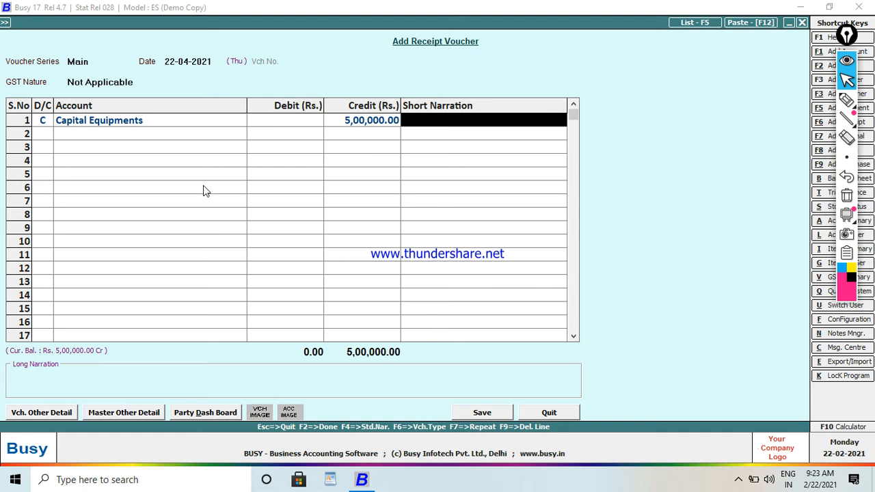
- Debit the Cash account with 5,00,000.00 on the second line, leaving the narrations blank
key("Return")
key("Return")
key("Return")
key("Return")
key("Return")
key("Return")
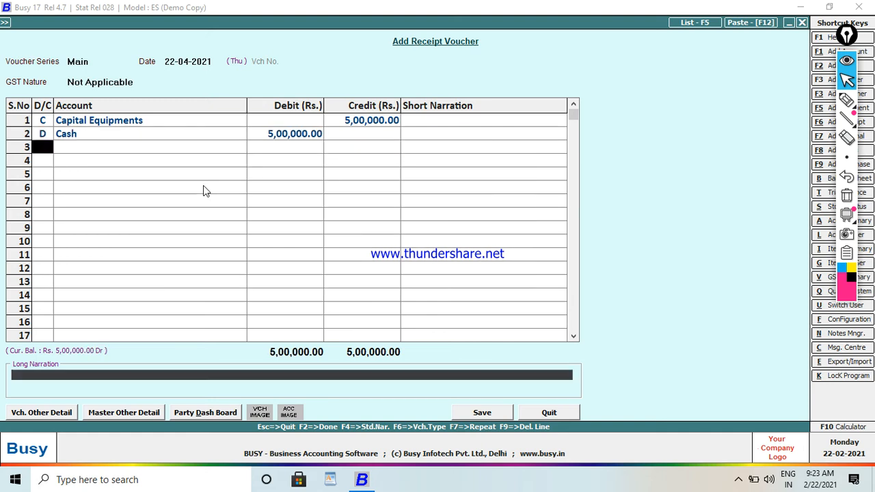
key("Return")
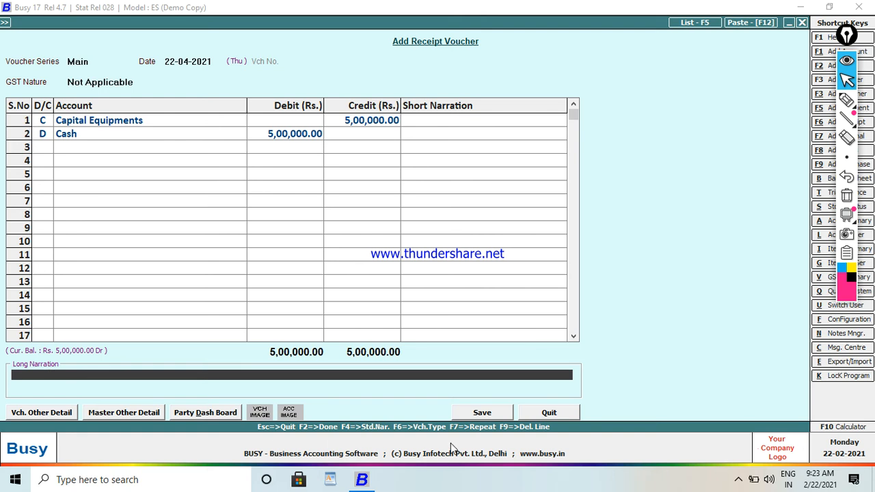
- Save the receipt voucher despite exceeding the cash limit, and close the voucher form
left_click(472, 413)
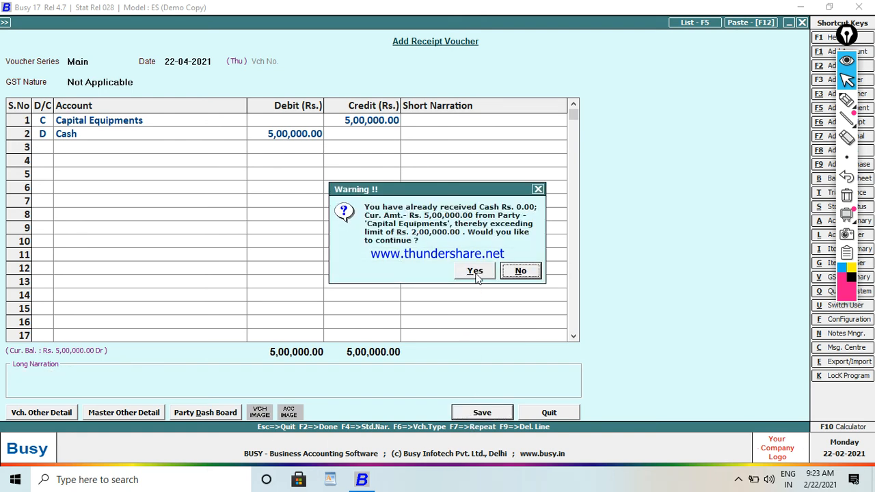
left_click(474, 271)
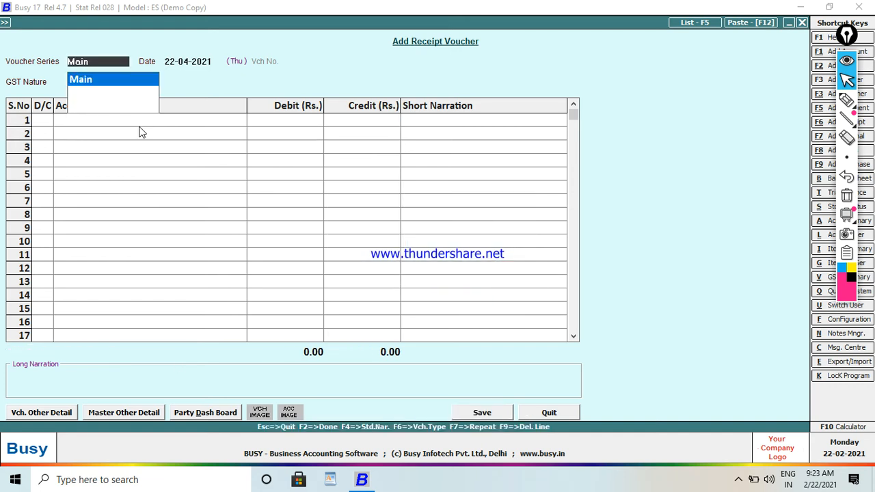
key("Escape")
key("Escape")
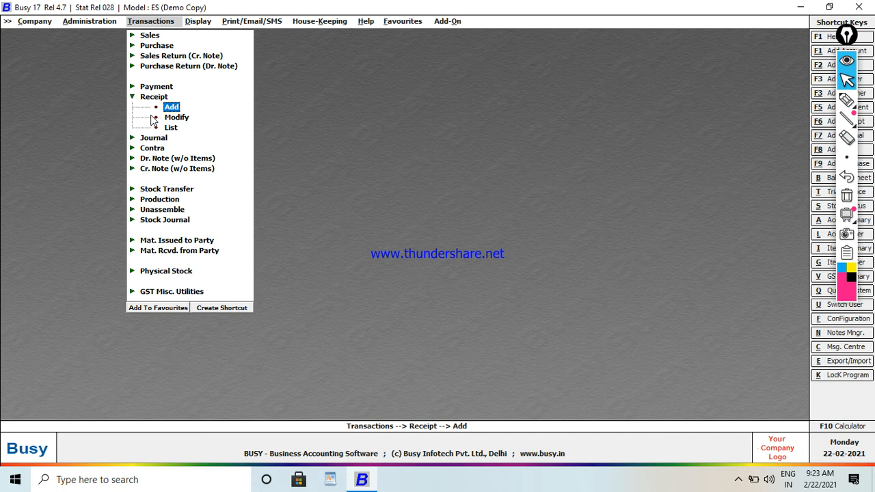
- Select Purchase among the transaction types
key("Up")
key("Up")
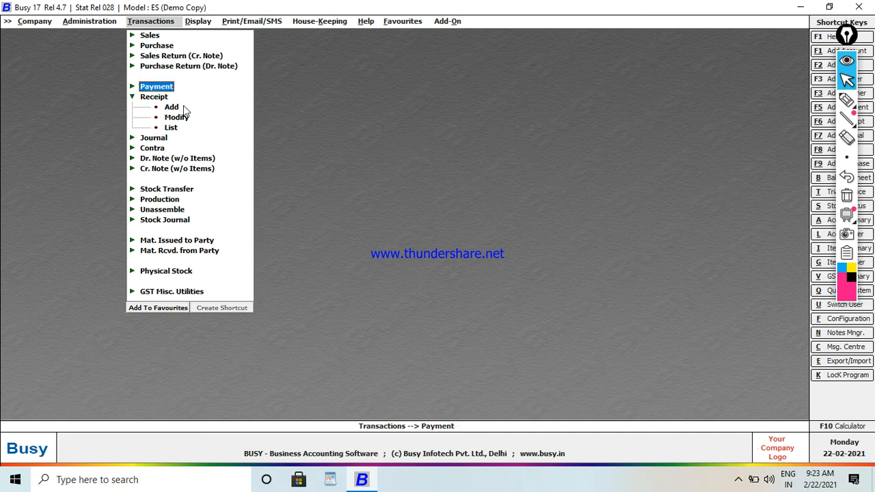
key("Up")
key("Up")
key("Up")
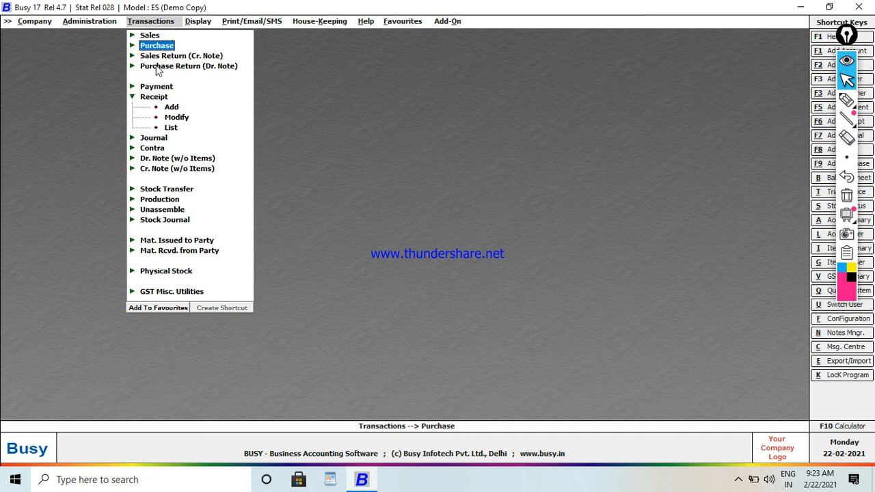
key("Return")
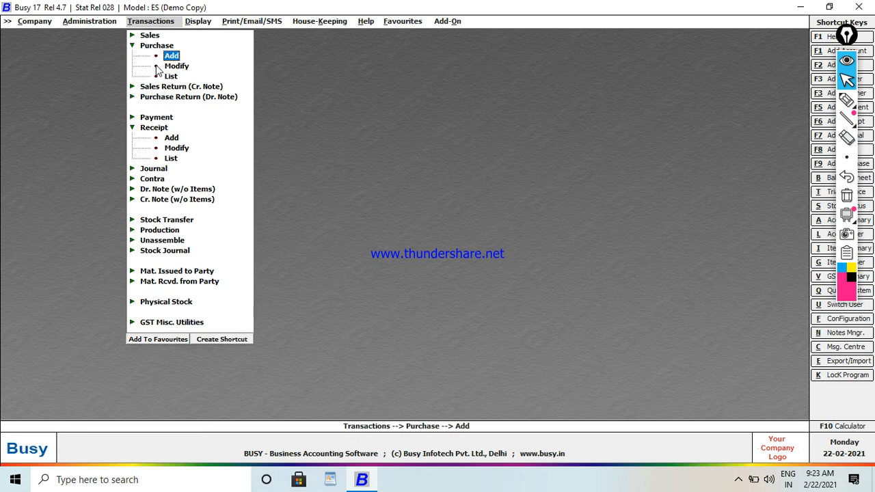
key("Escape")
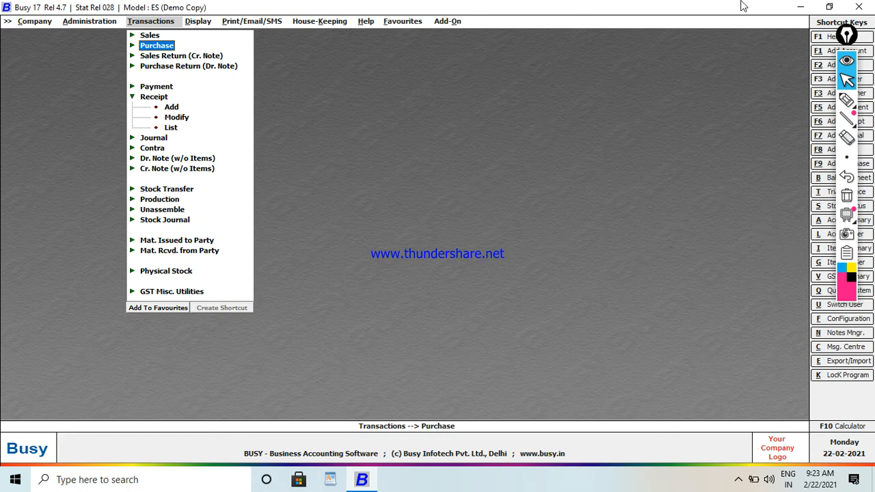
- Open the Busy shortkey All.pdf file from the desktop in a maximized window
left_click(800, 11)
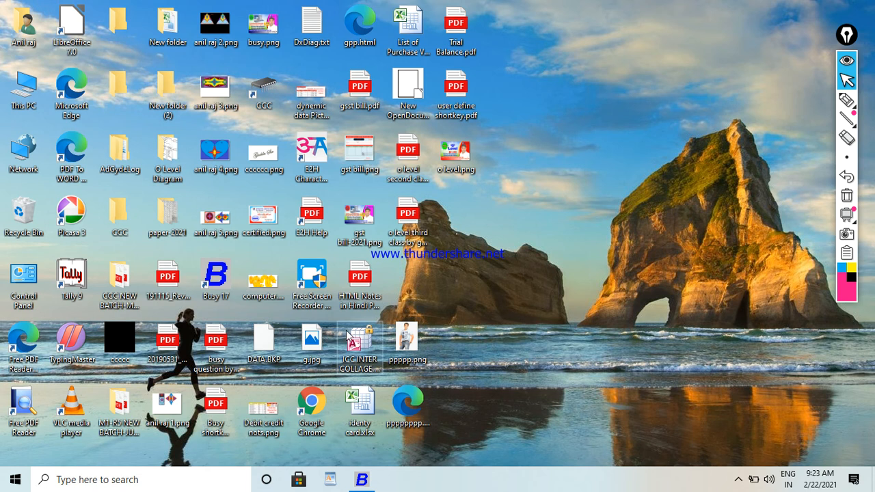
double_click(215, 443)
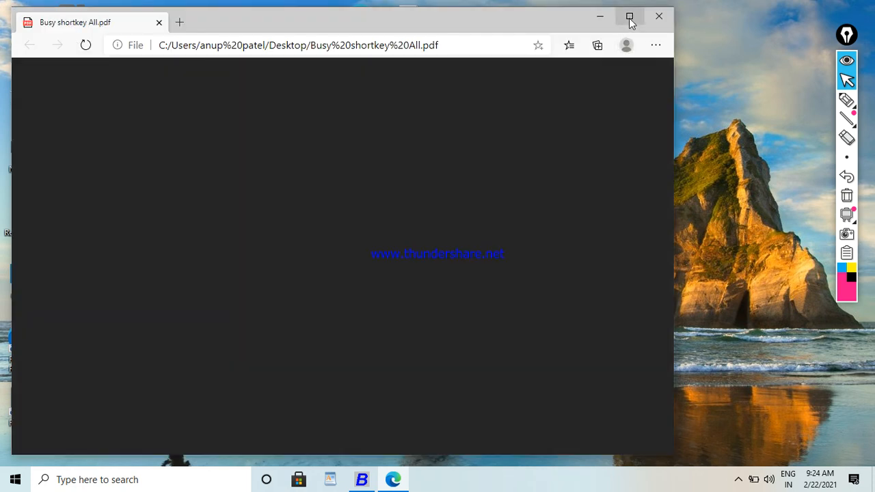
left_click(630, 17)
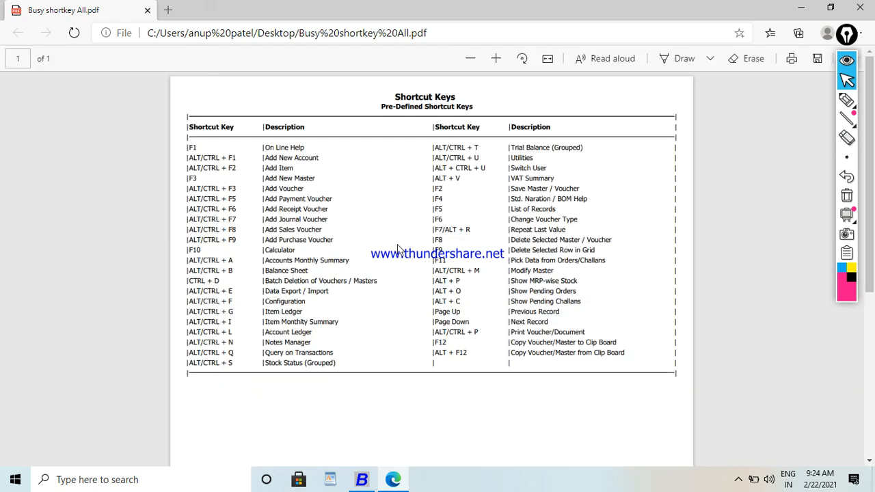
- Examine the enlarged list of predefined shortcut keys in the PDF and switch back to Busy
key("ctrl+plus")
key("ctrl+plus")
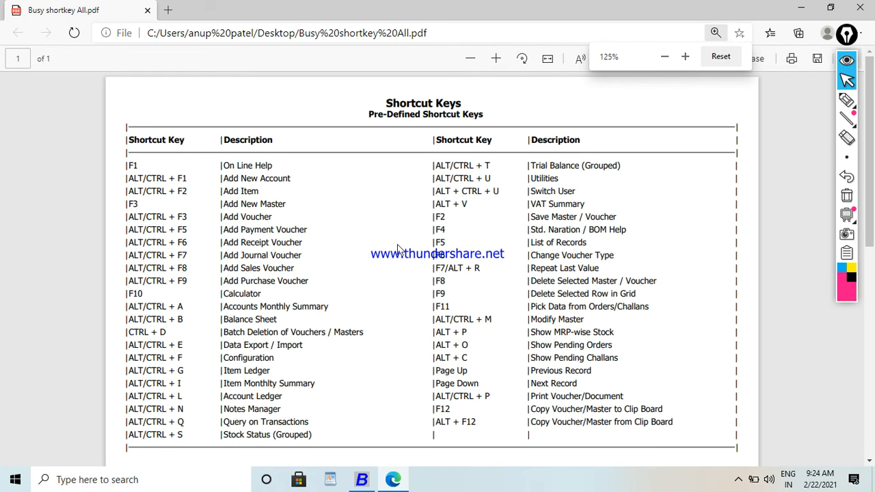
key("ctrl+plus")
left_click_drag(871, 98, 871, 122)
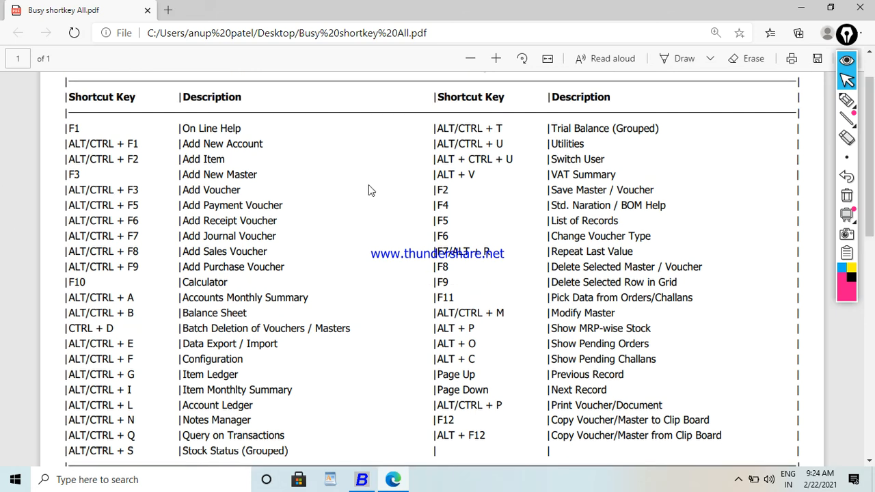
left_click_drag(67, 123, 322, 465)
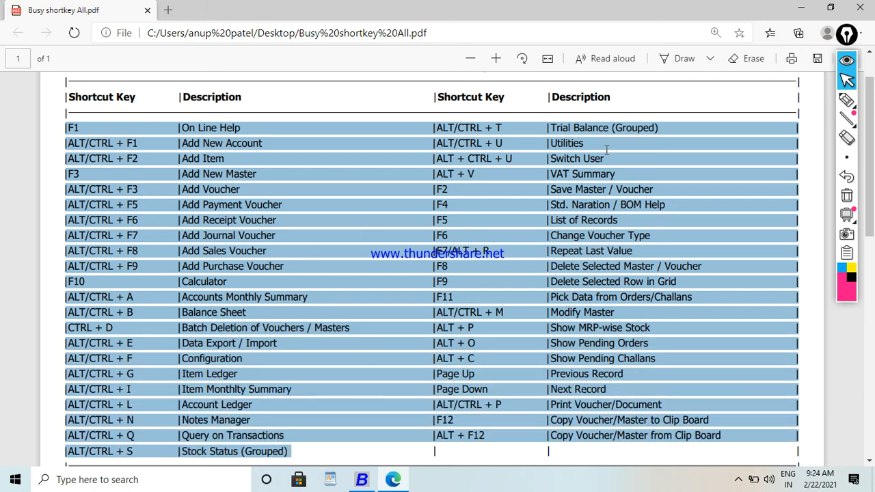
left_click(555, 234)
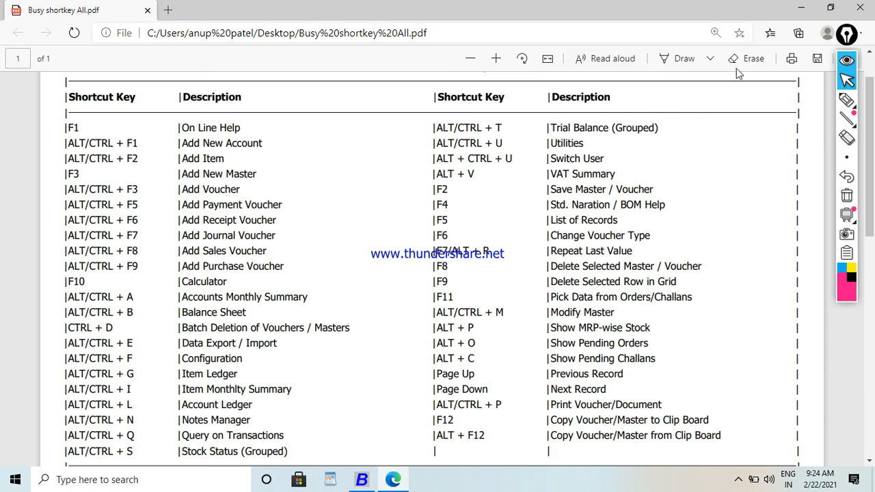
left_click(802, 10)
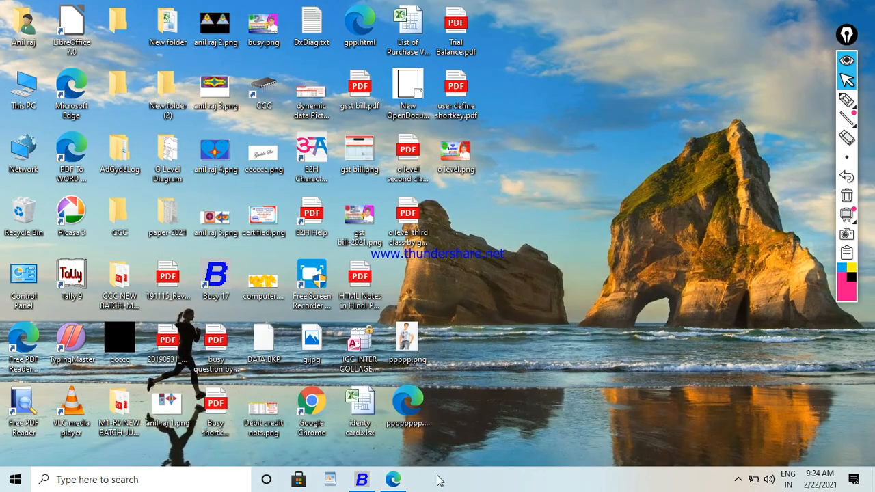
left_click(361, 479)
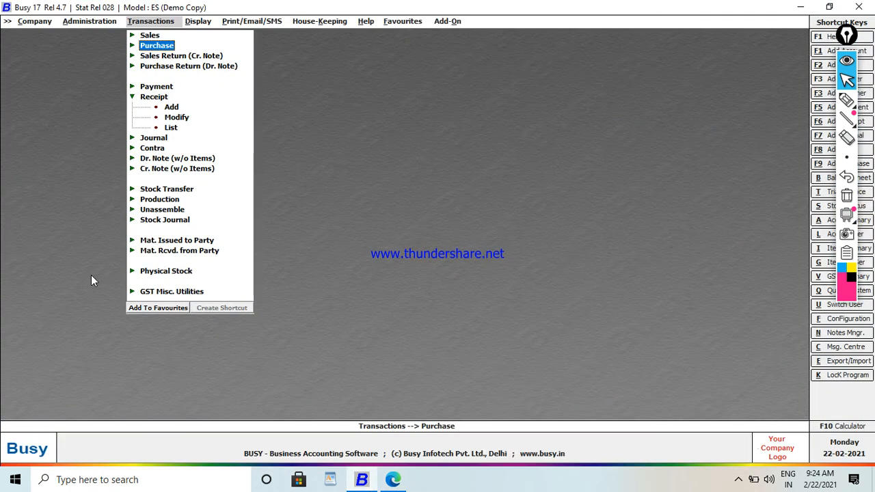
- Start a new purchase voucher with series Main, date 22-04-2021 and voucher number 123
key("Return")
key("Return")
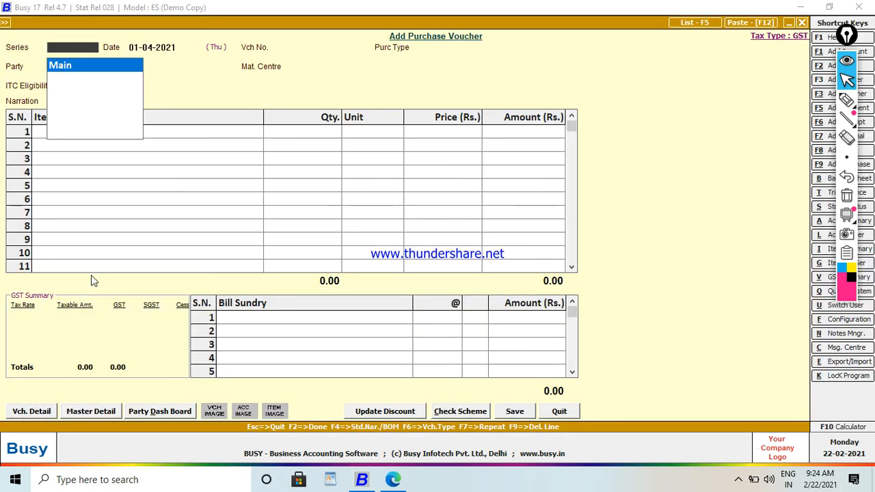
key("Return")
type("22")
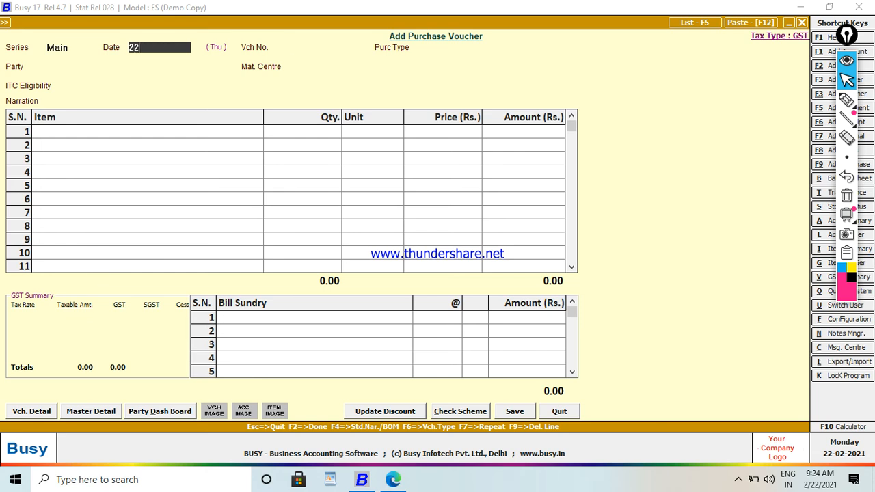
key("Return")
type("123")
key("Return")
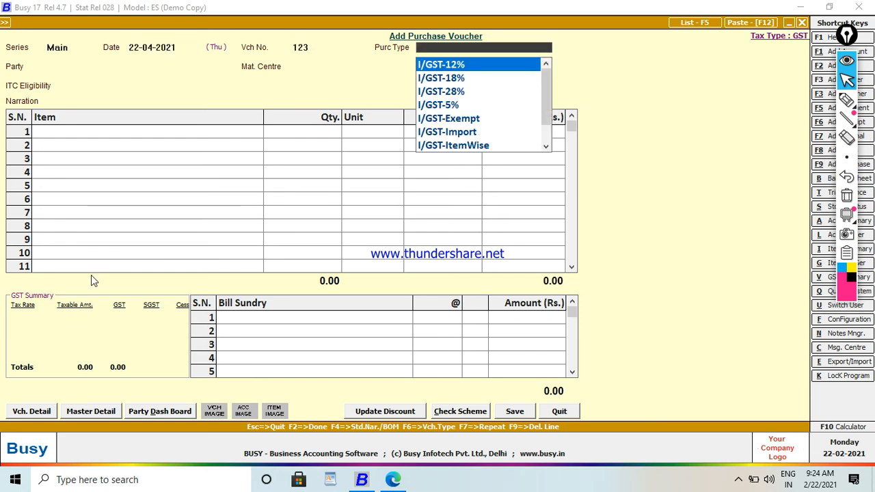
- Set the voucher's purchase type to L/GST-TaxIncl
type("L")
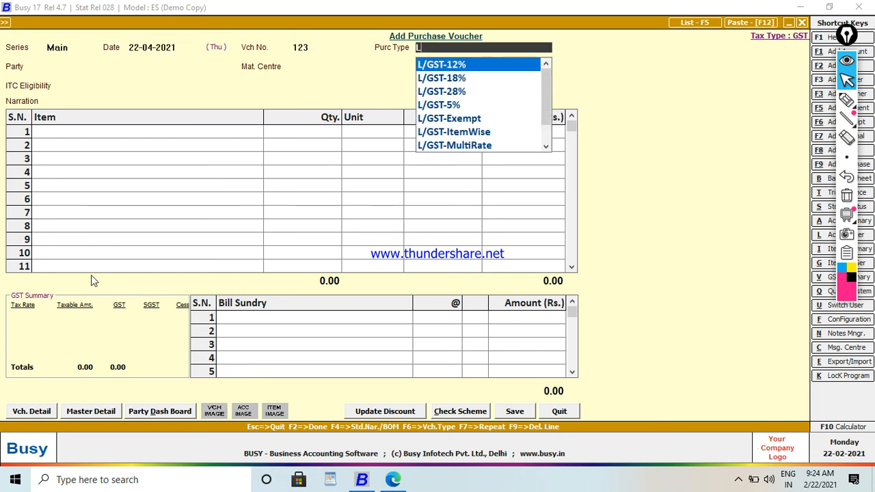
key("Down")
key("Down")
key("Down")
key("Down")
key("Down")
key("Down")
key("Down")
key("Down")
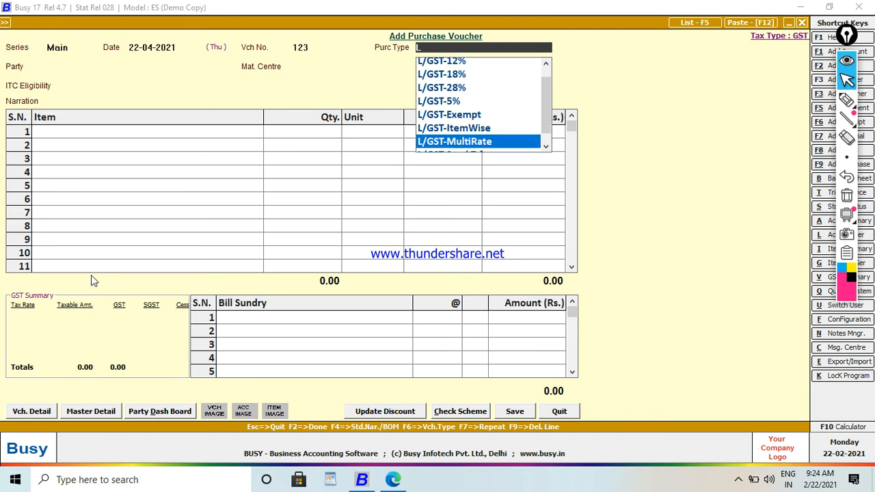
key("Return")
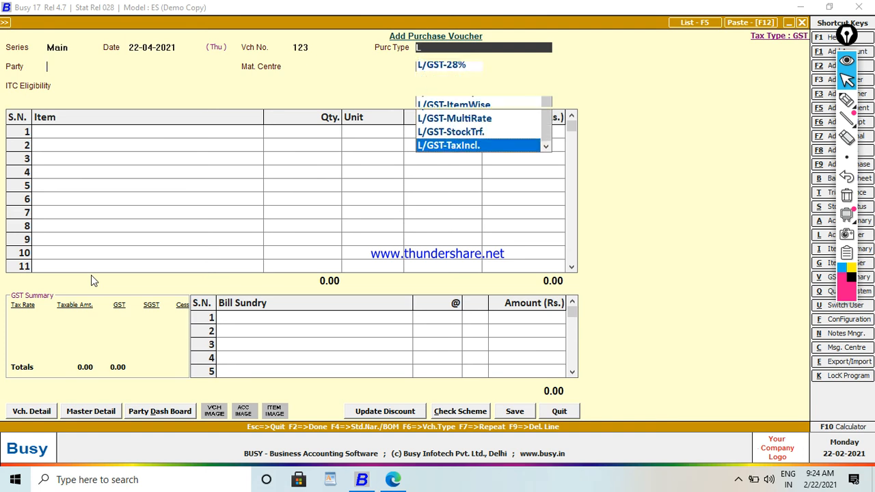
- Choose the individual supplier's Sundry Creditors account as the party and MOBILE STORE as the material centre
key("Down")
key("Down")
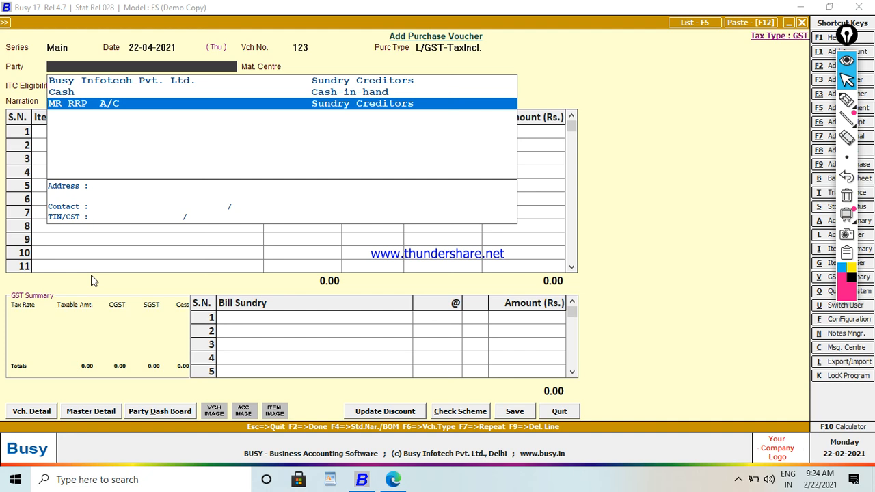
key("Return")
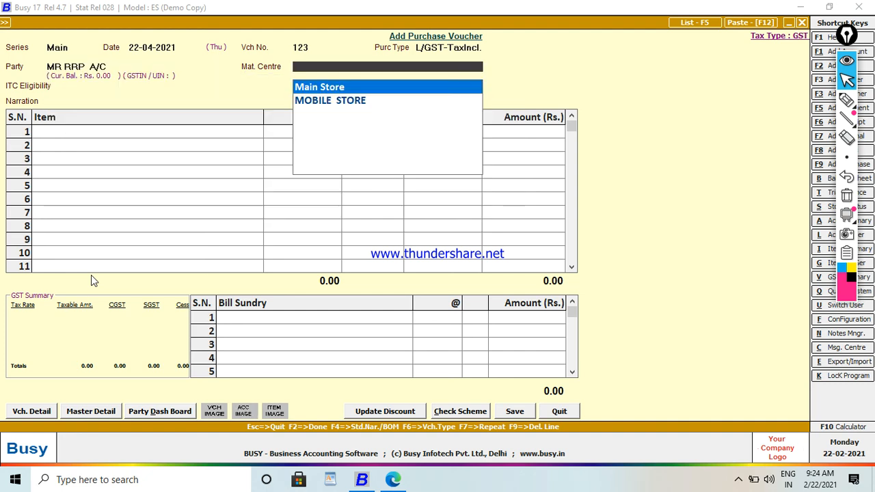
key("Down")
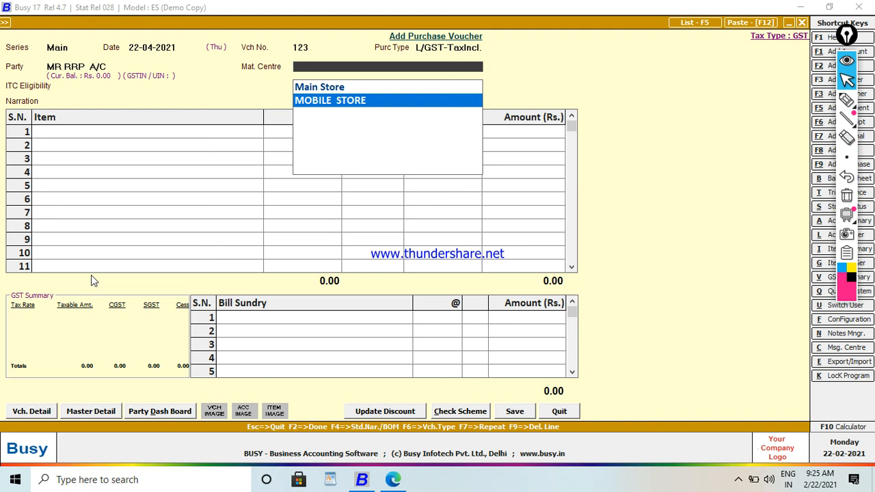
key("Return")
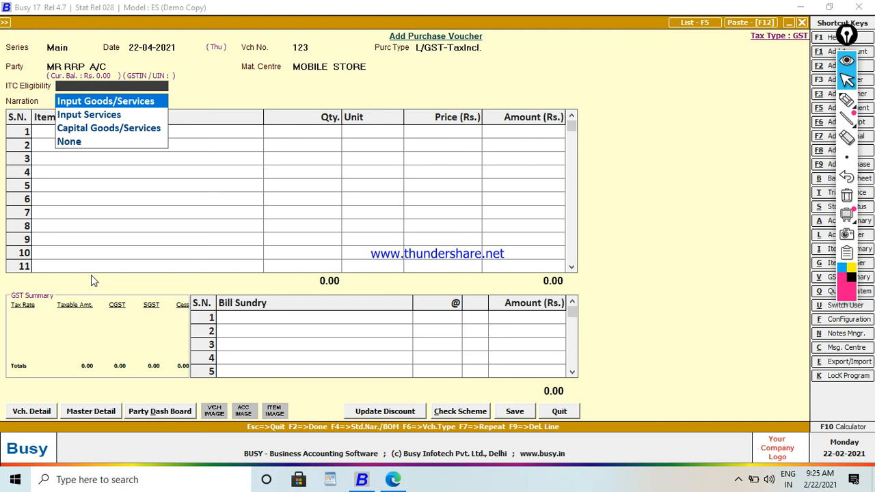
- Set the purchase voucher's ITC eligibility to Capital Goods/Services and leave its narration blank
key("Down")
key("Down")
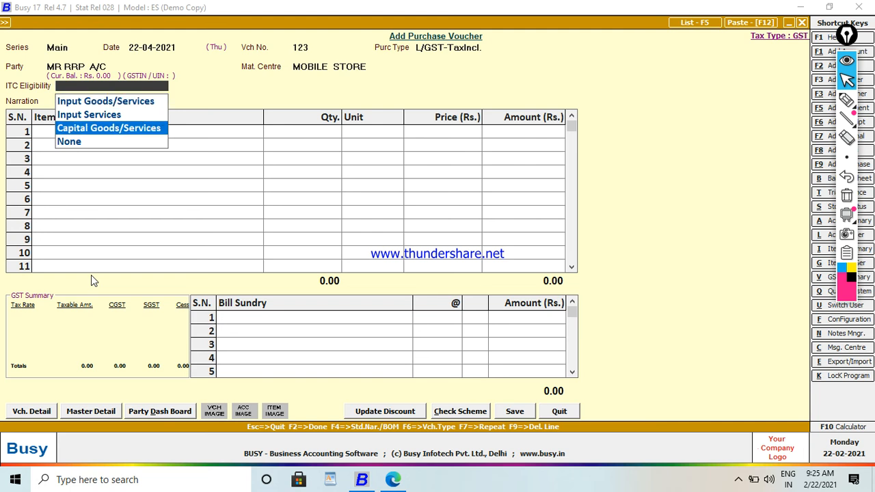
key("Return")
key("Return")
key("Return")
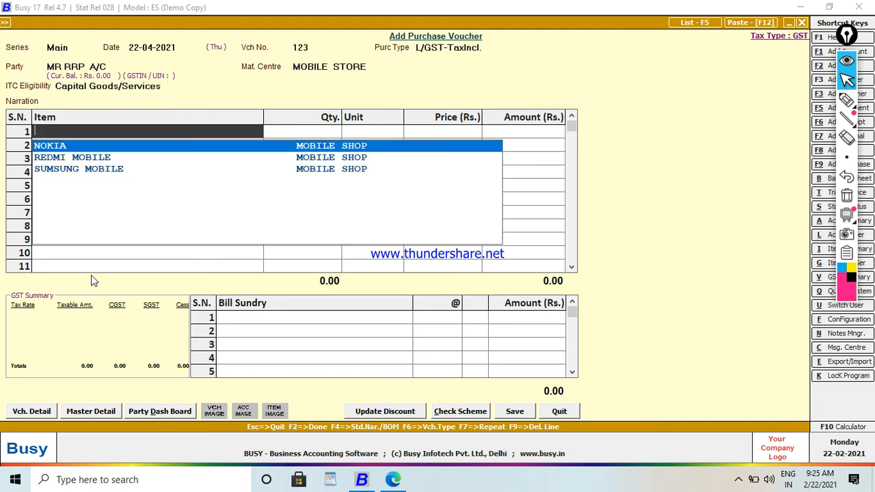
- Add 20 Pcs. of NOKIA at Rs. 1,500 each as the first item, accepting its 9% CGST and 9% SGST
key("Return")
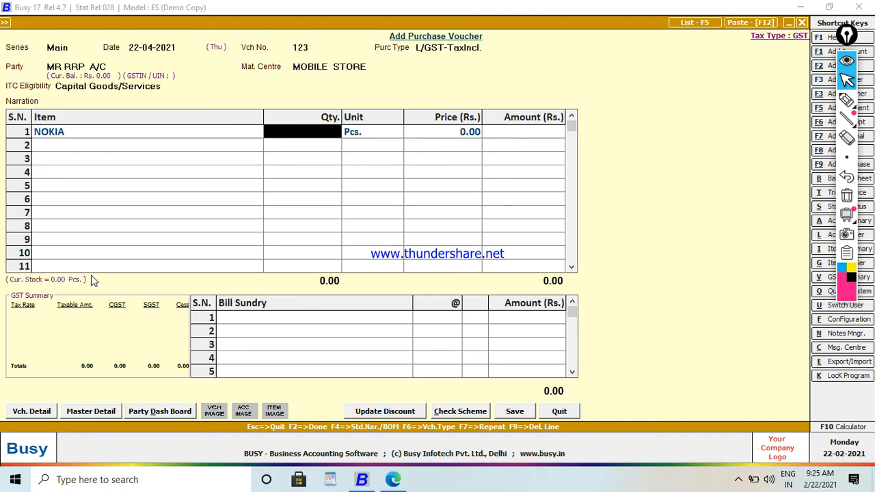
type("20")
key("Return")
key("Return")
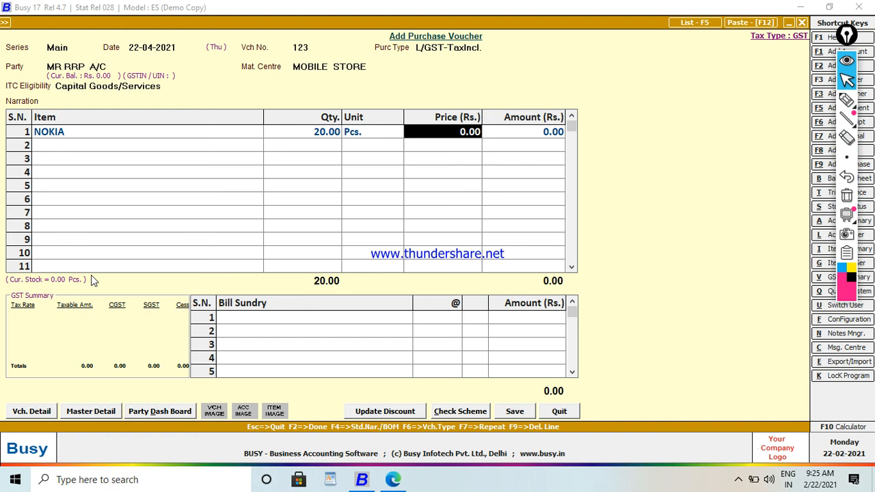
type("1500")
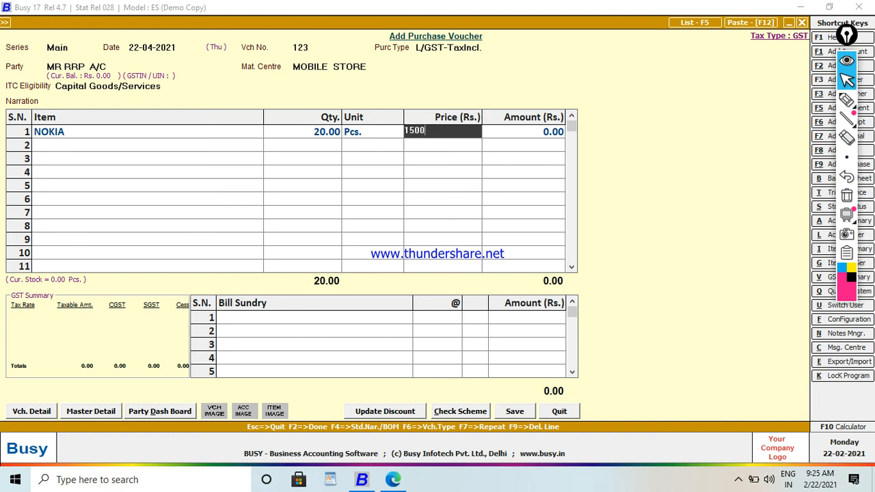
key("Return")
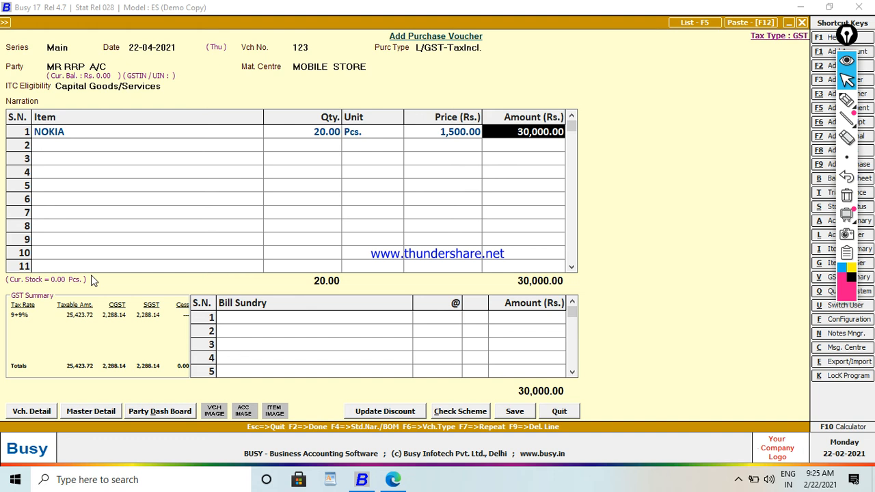
key("Return")
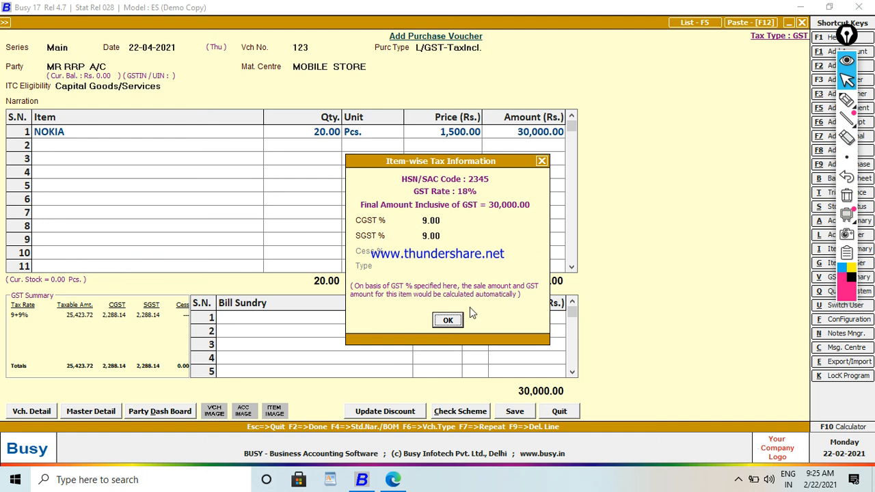
left_click(446, 322)
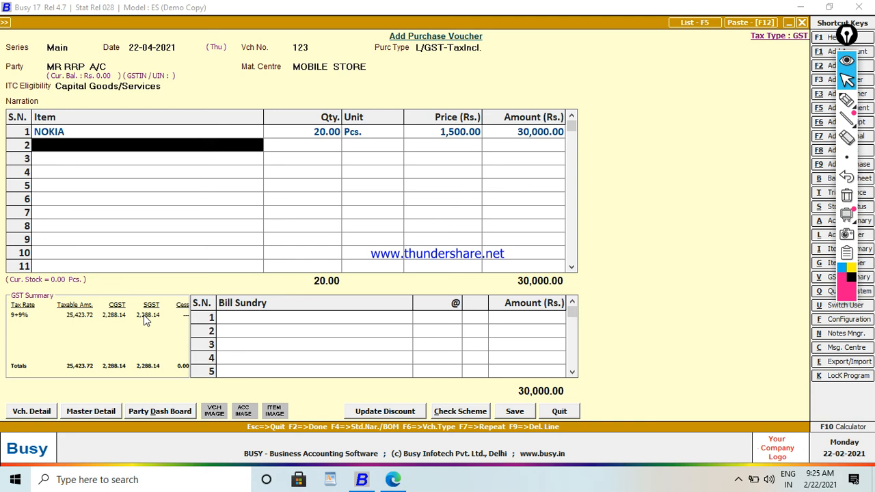
- Add 10 Pcs. of REDMI MOBILE at Rs. 8,000 each as the second item, accepting its tax information
key("Return")
key("Down")
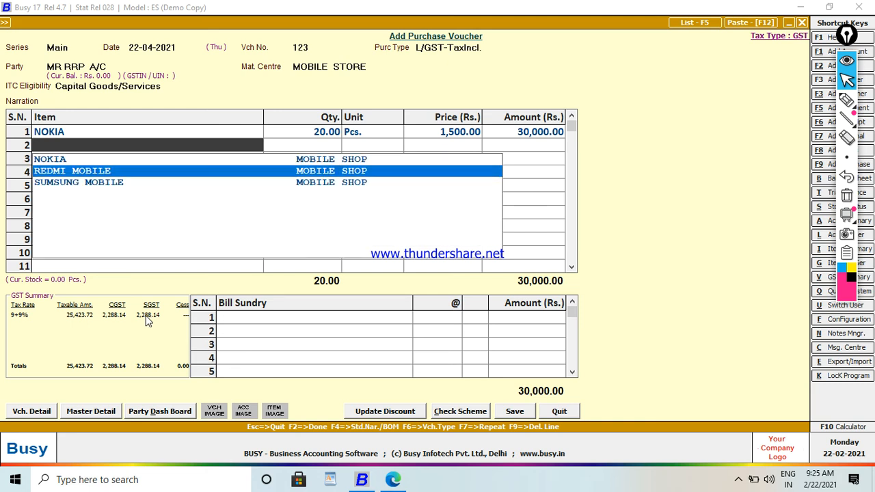
key("Return")
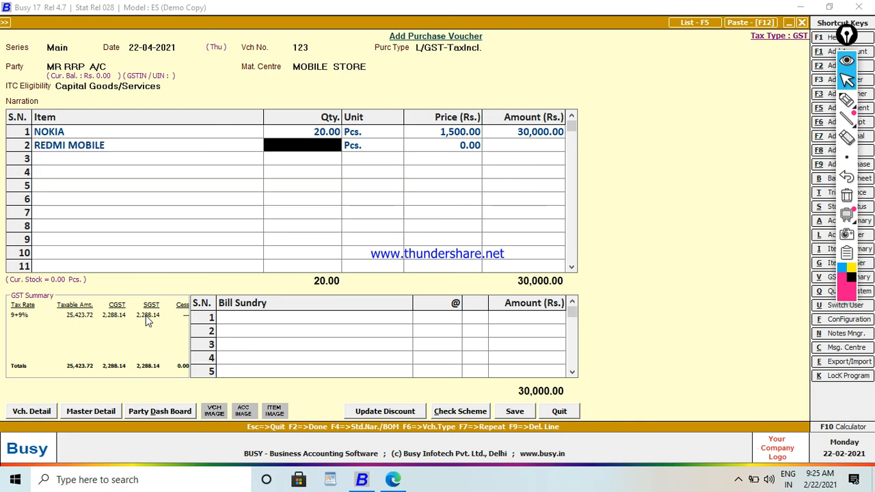
type("10")
key("Return")
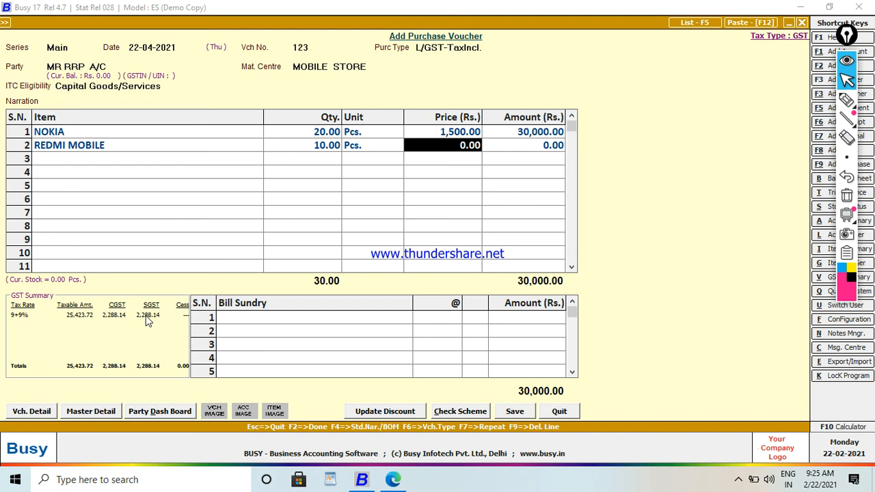
type("8000")
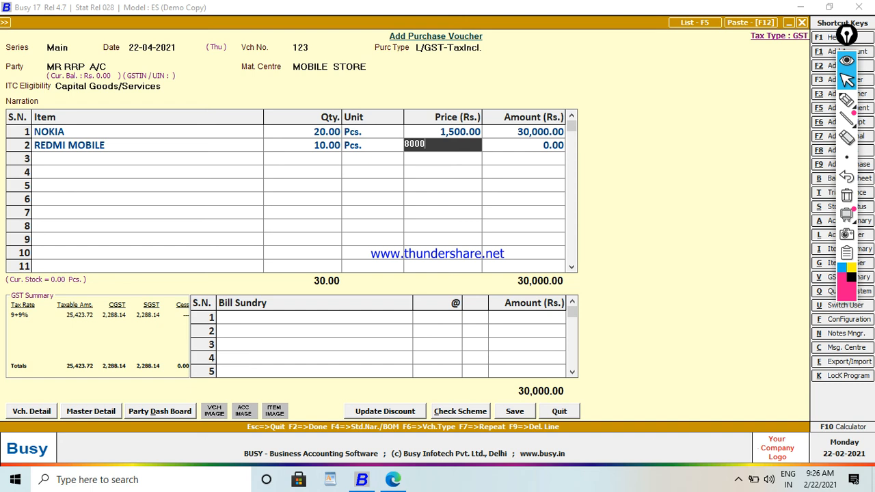
key("Return")
key("Return")
key("Return")
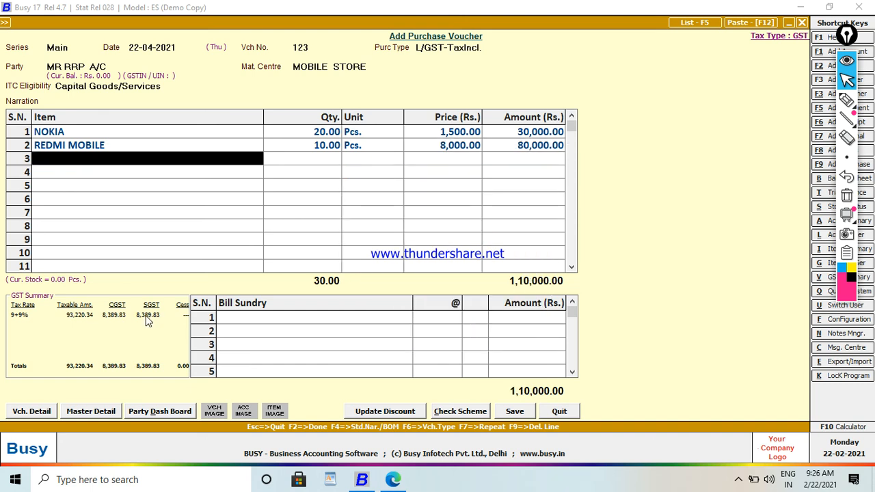
- Add 5 Pcs. of SUMSUNG MOBILE at Rs. 1,200 each as the purchase voucher's third item
key("Down")
key("Return")
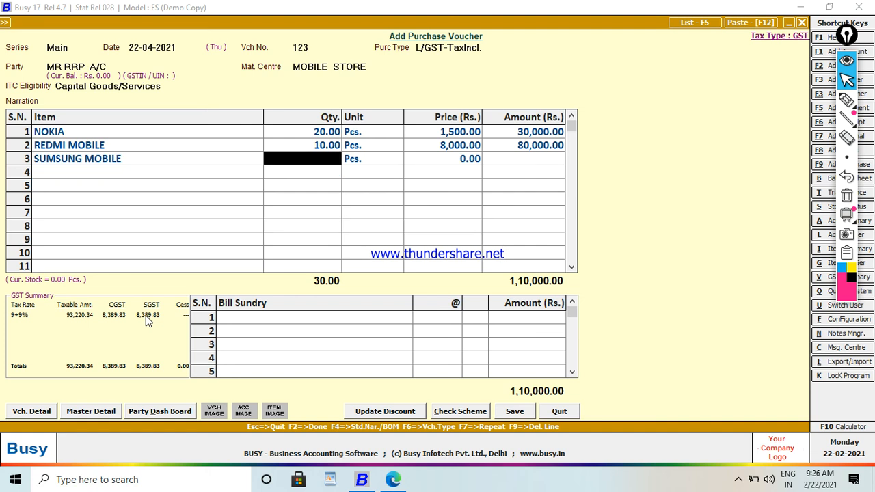
type("5")
key("Return")
key("Return")
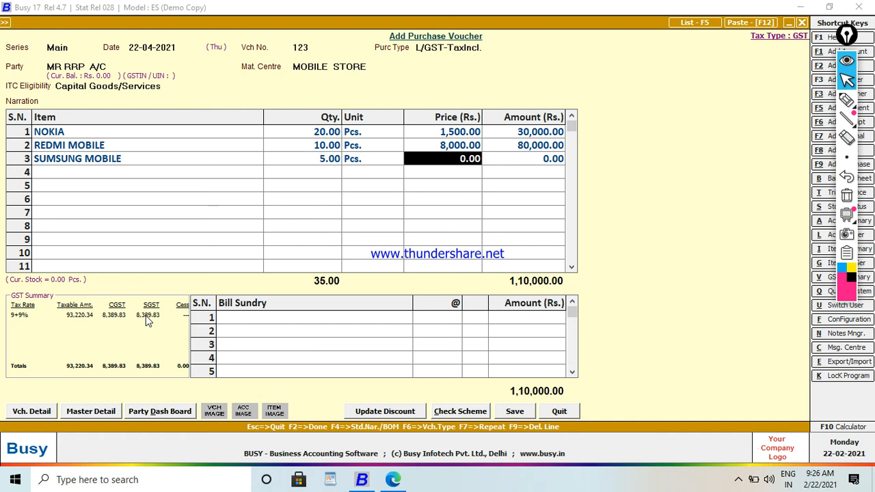
type("1200")
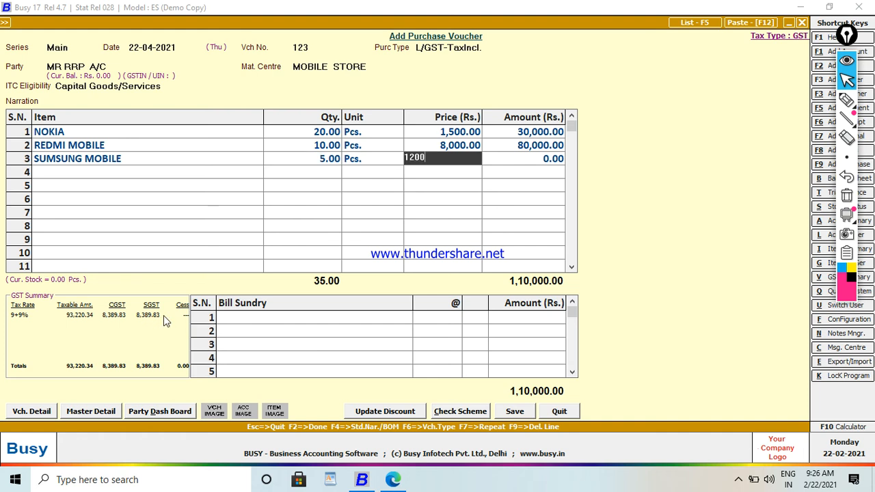
key("Return")
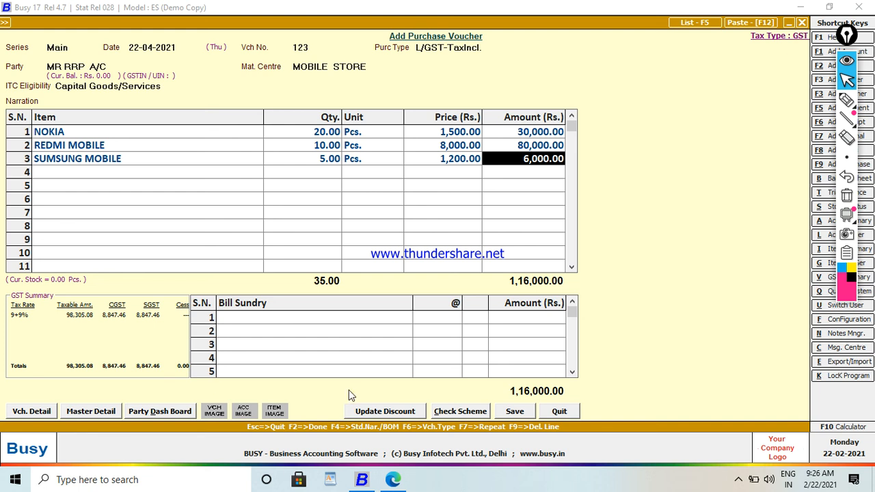
- Apply a 20% Discount as the first bill sundry of the purchase voucher
left_click(278, 318)
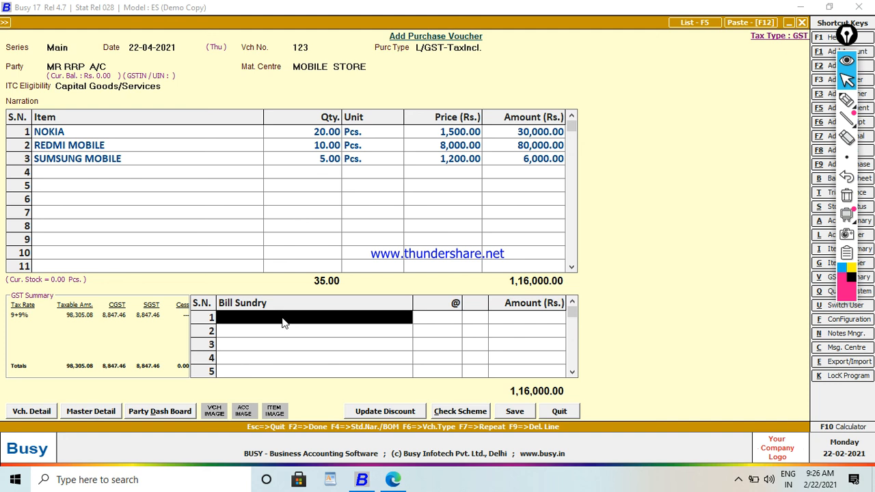
left_click(284, 323)
type("d")
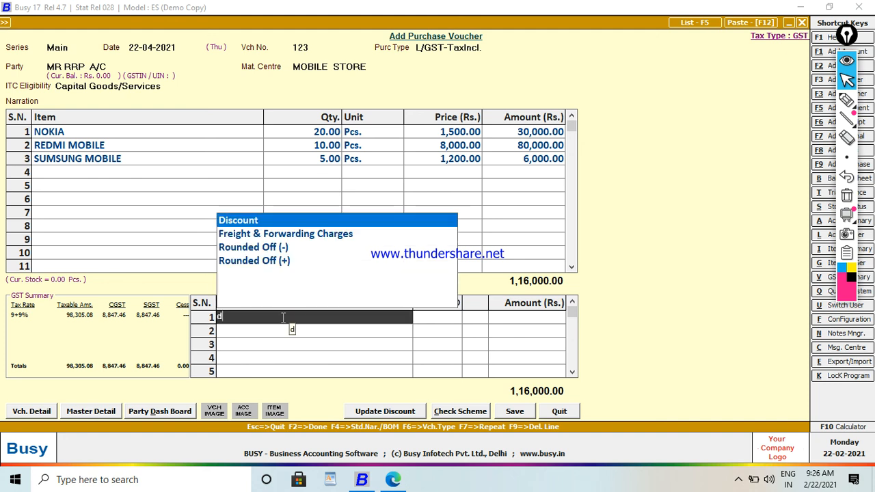
key("Return")
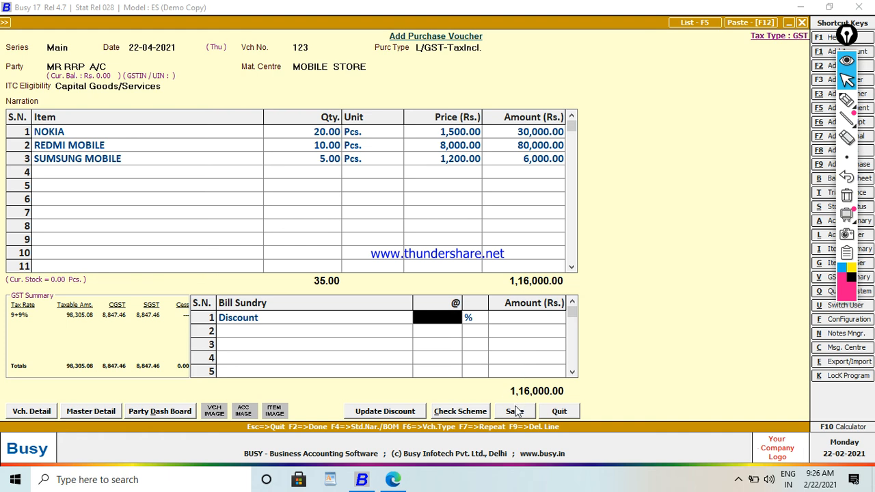
type("20")
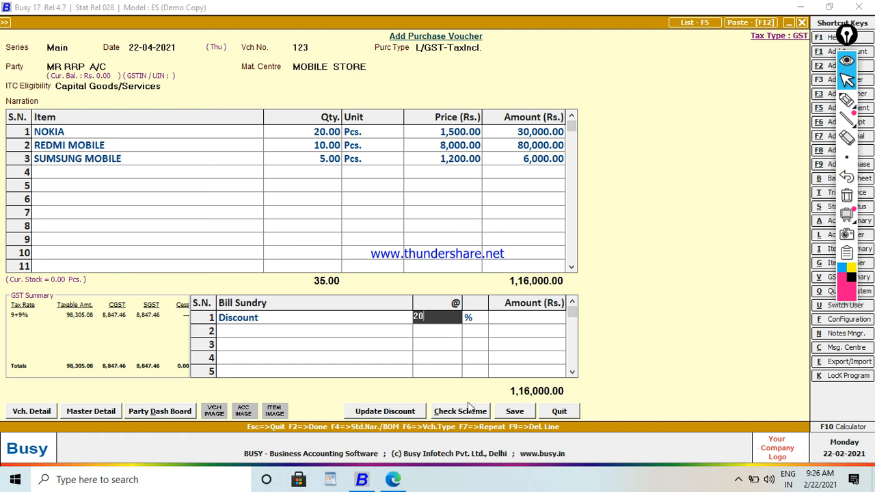
key("Return")
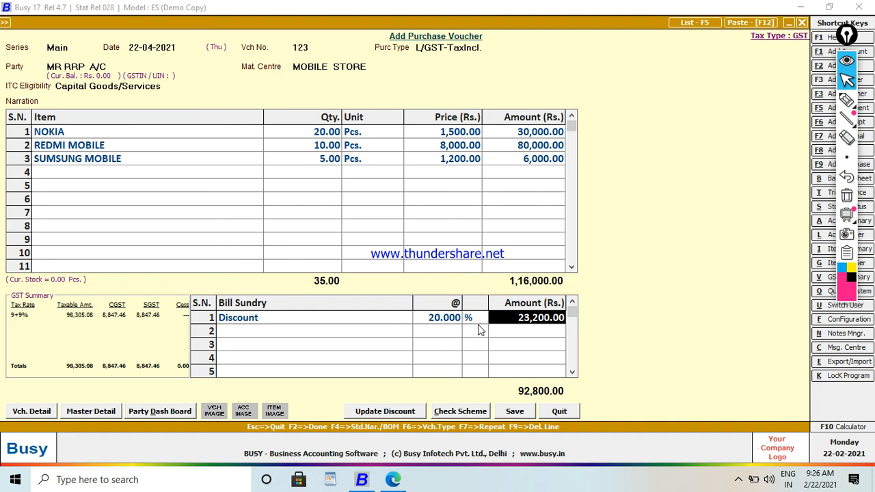
- Save the purchase voucher with purchase bill number 123 in its GST reporting details and leave purchase entry
left_click(513, 411)
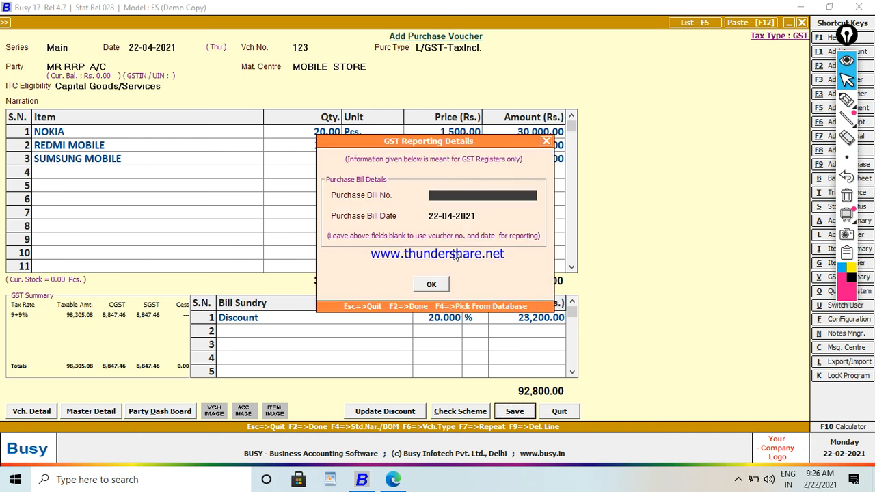
type("123")
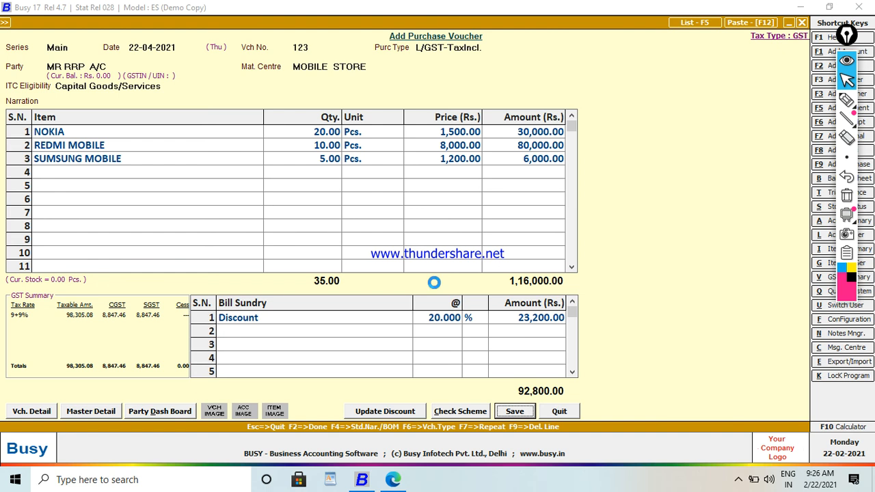
left_click(448, 309)
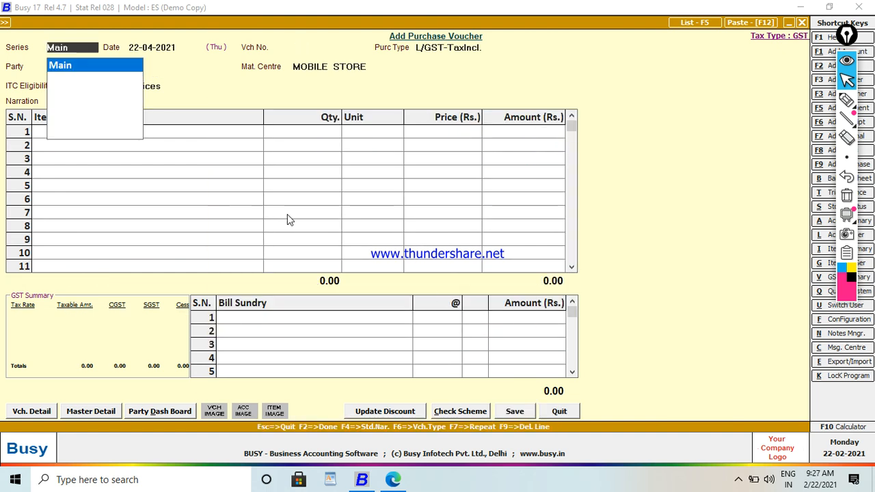
key("Escape")
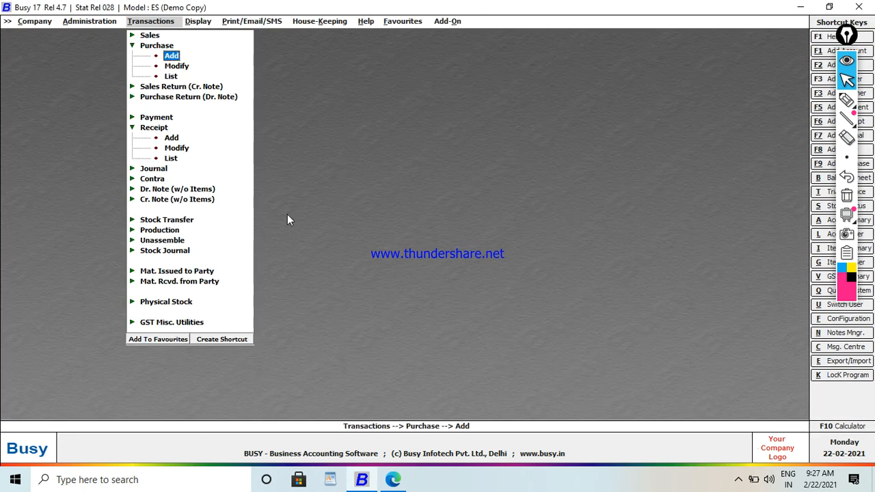
- Start a new sales voucher with series Main and date 22-04-2021
key("Escape")
key("Up")
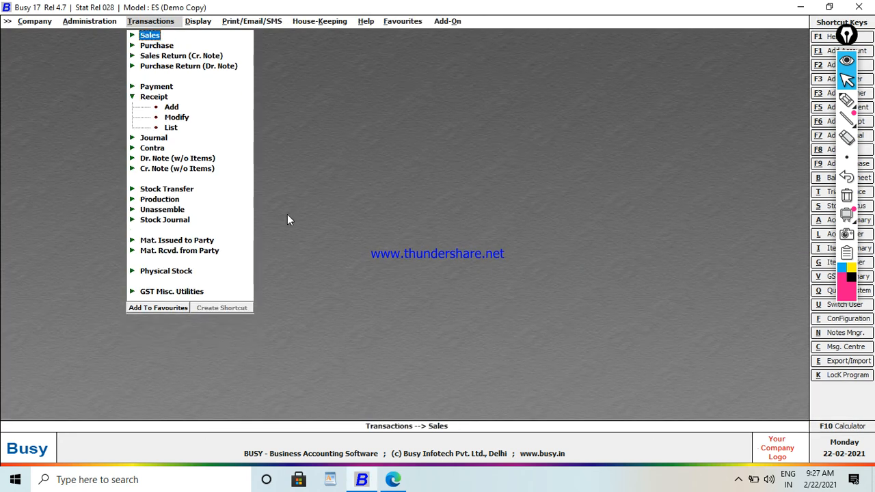
key("Return")
key("Return")
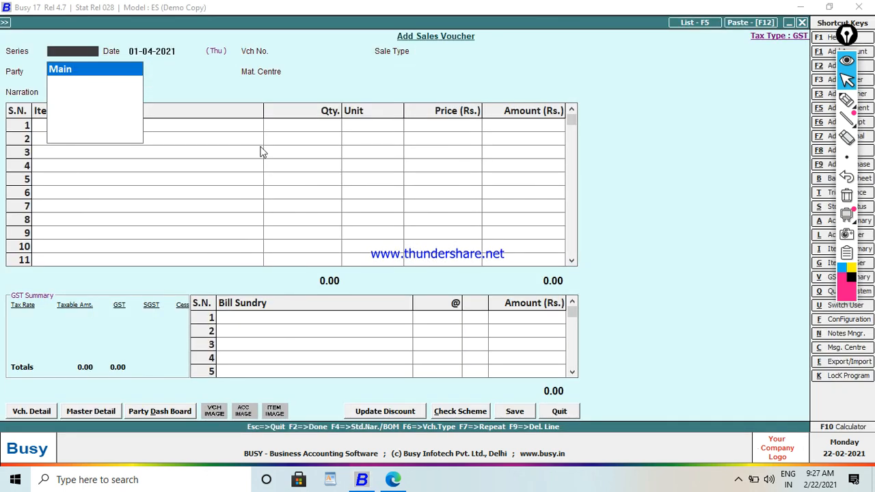
key("Return")
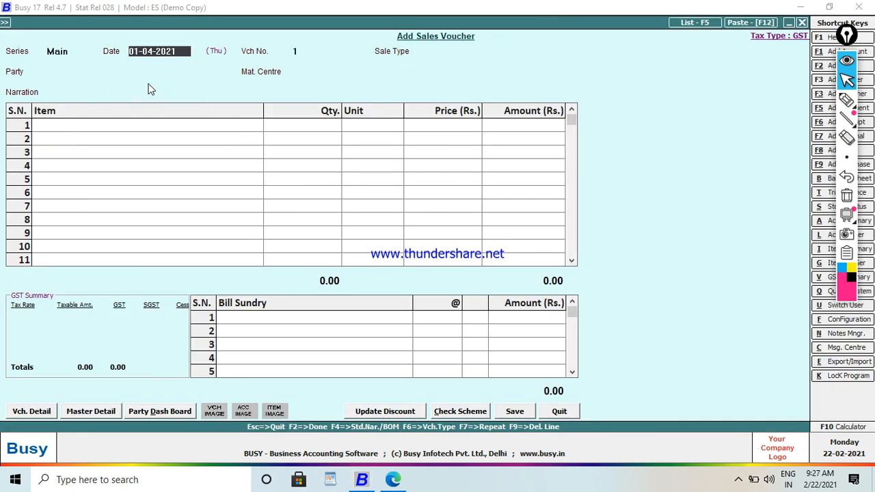
type("22-04")
key("Return")
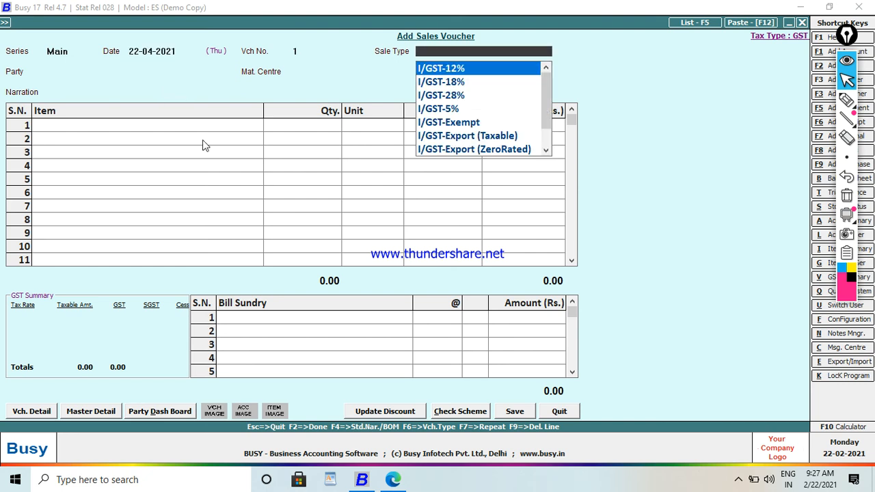
- Set the sales voucher's sale type to L/GST-TaxIncl
type("L")
key("Down")
key("Down")
key("Down")
key("Down")
key("Down")
key("Down")
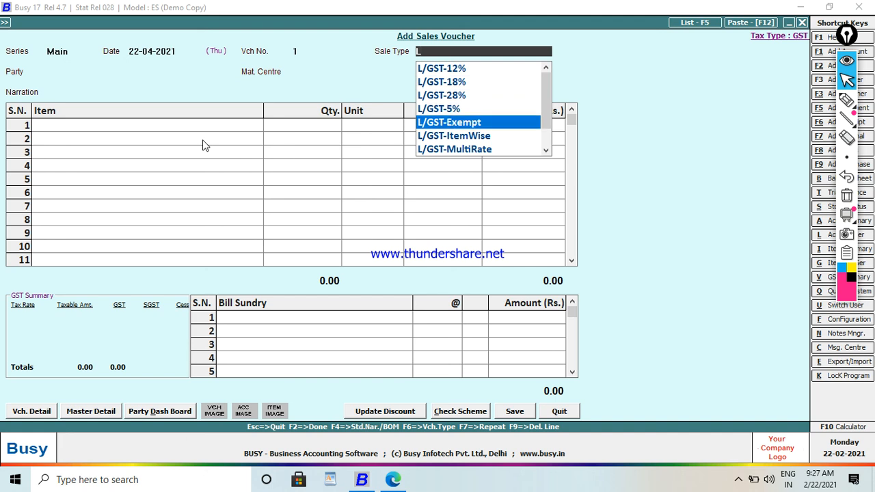
key("Up")
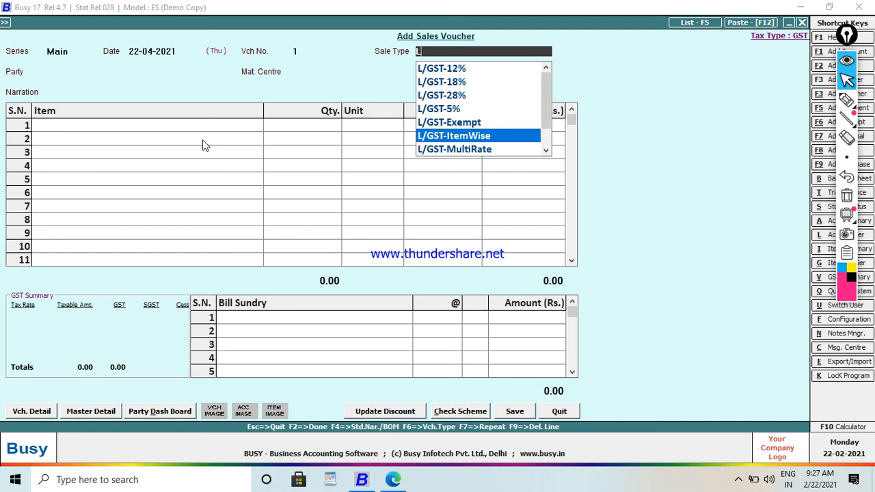
key("Down")
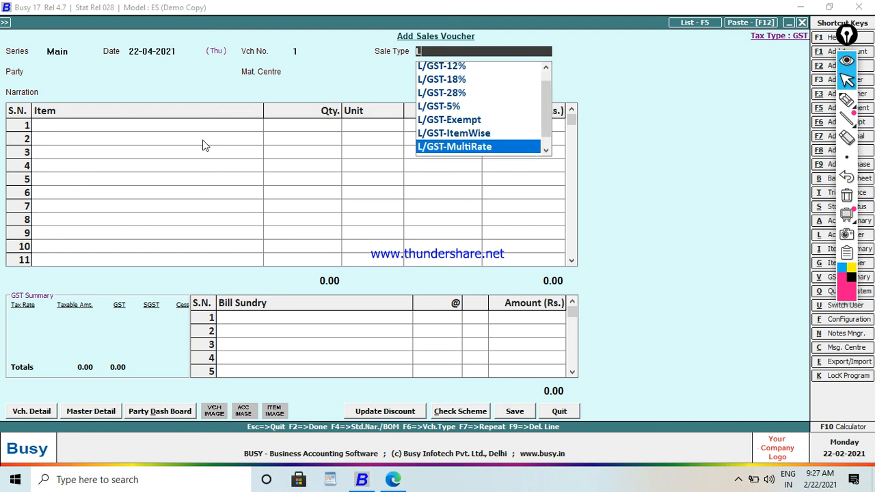
key("Down")
key("Down")
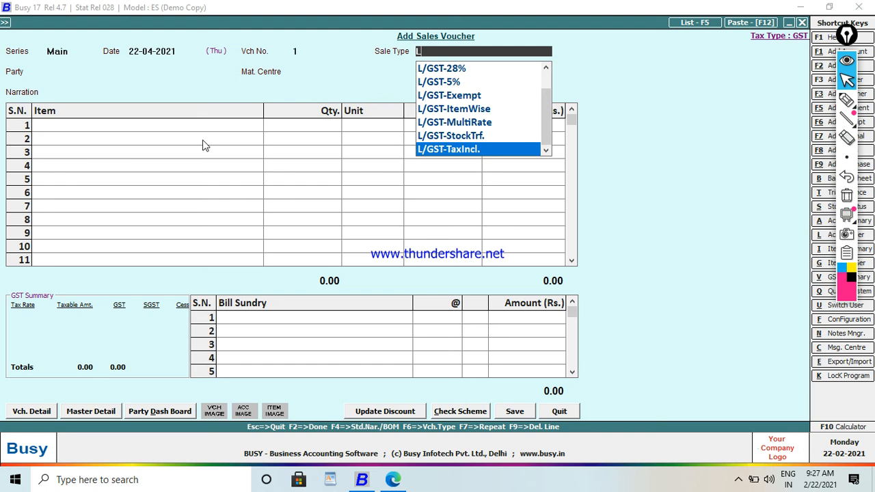
key("Return")
- Set the sales voucher's party to Cash and its material centre to Main Store
key("Down")
key("Down")
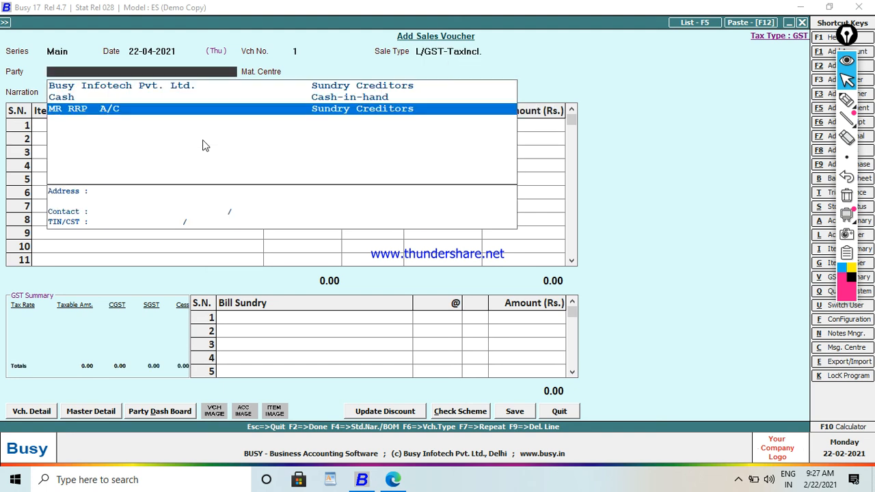
key("Up")
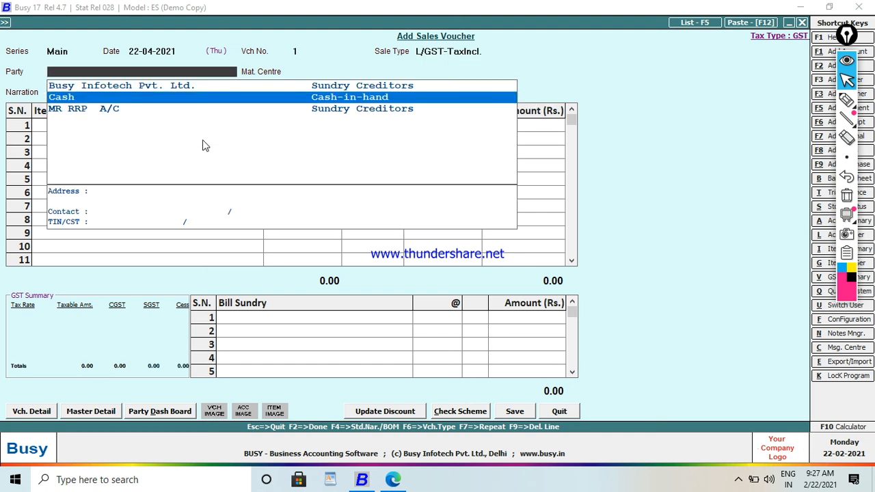
key("Return")
key("Down")
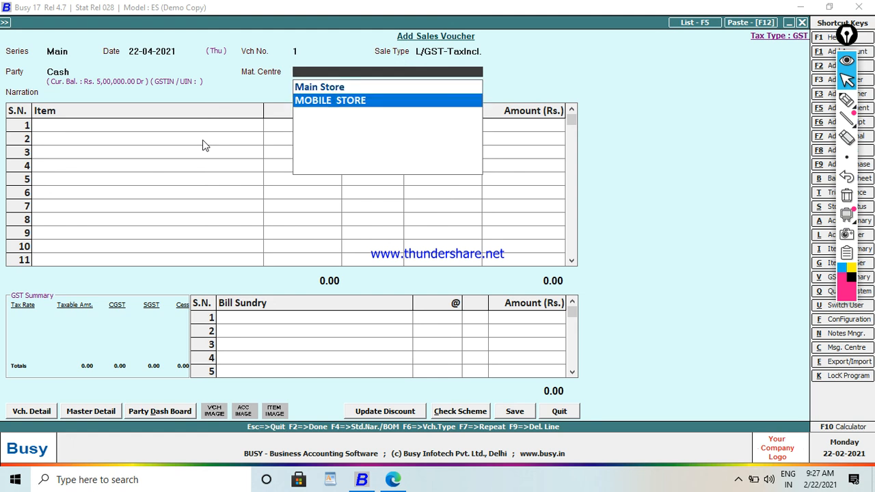
key("Up")
key("Return")
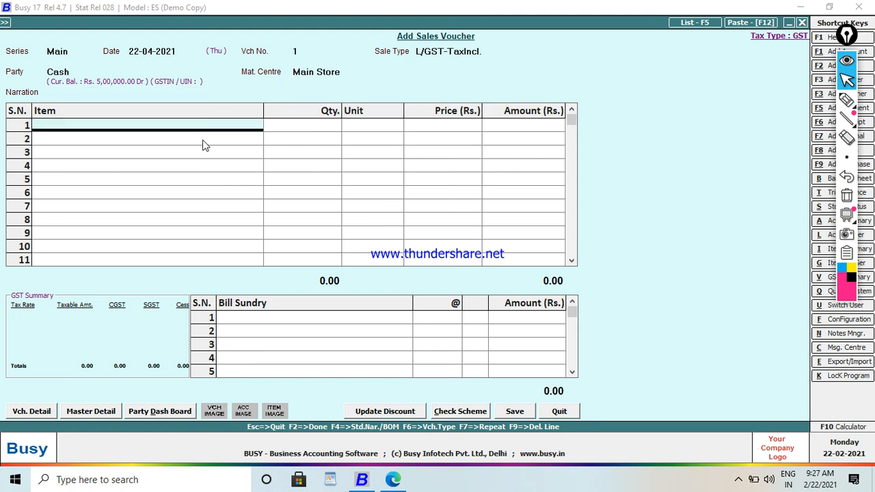
- Enter NOKIA as the first item with quantity 1 Pcs. and price 1,600, accepting its 9% CGST and 9% SGST tax details
key("Return")
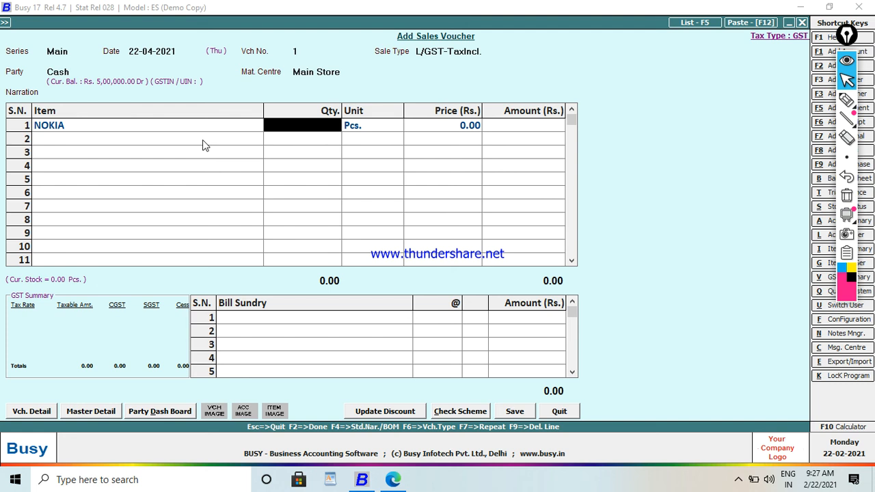
type("1")
key("Return")
key("Return")
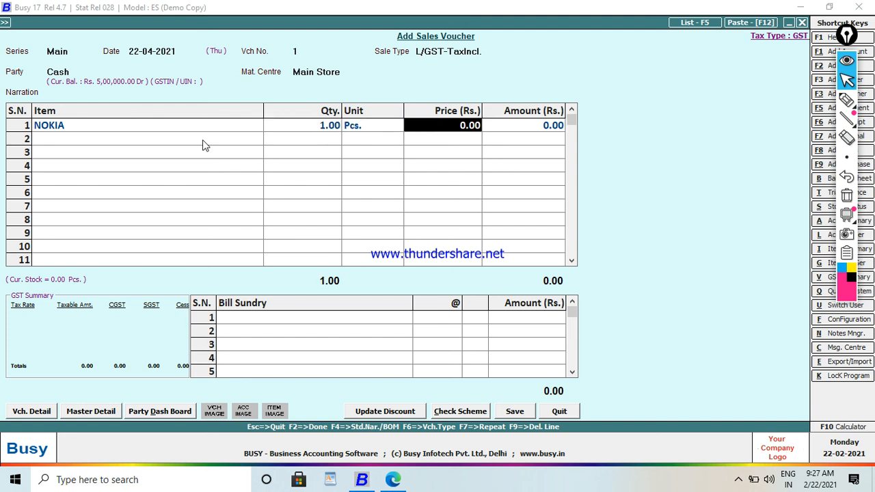
type("1")
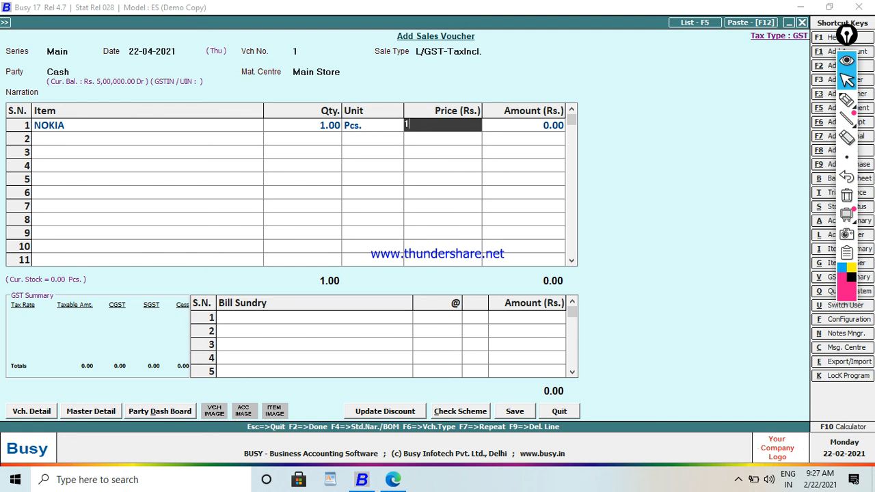
type("5600")
key("Return")
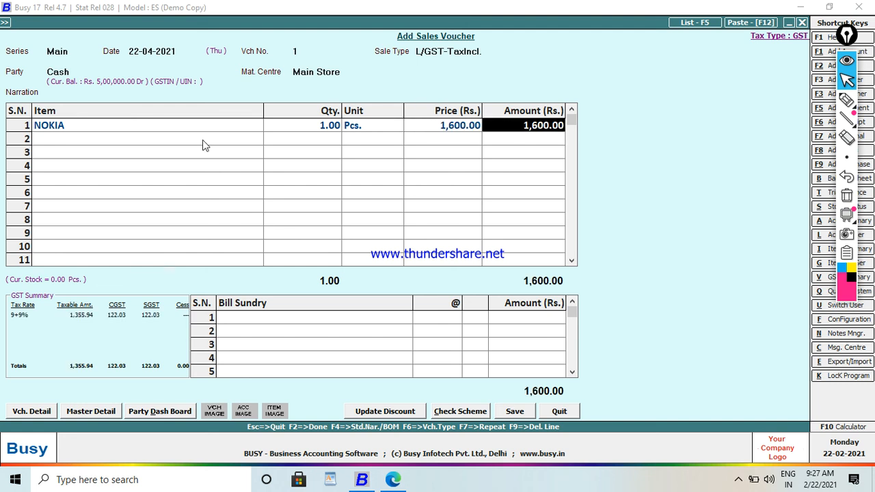
key("Return")
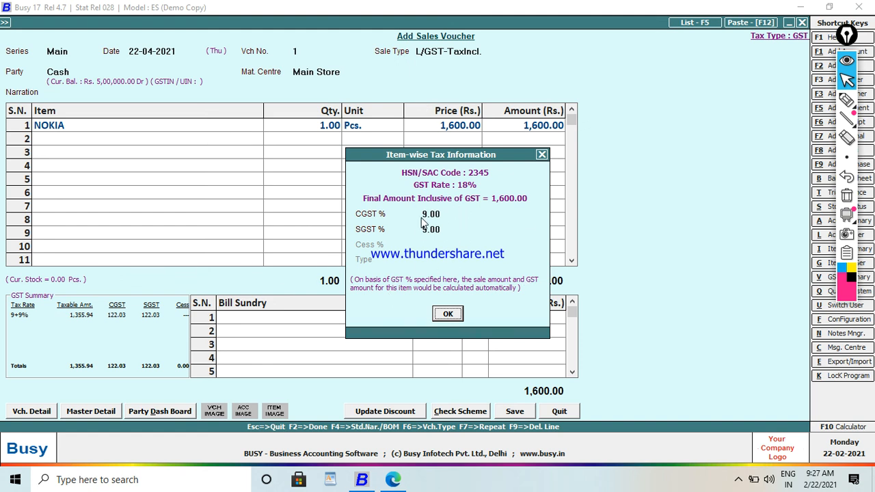
left_click(447, 314)
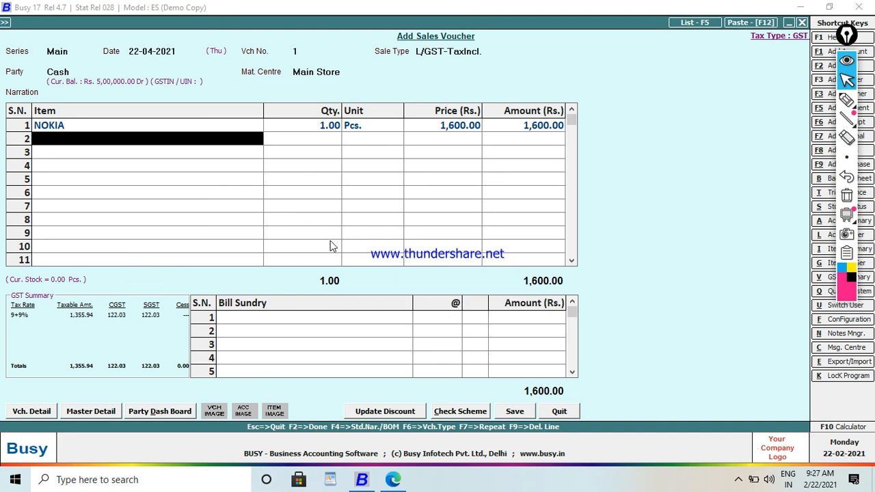
key("Return")
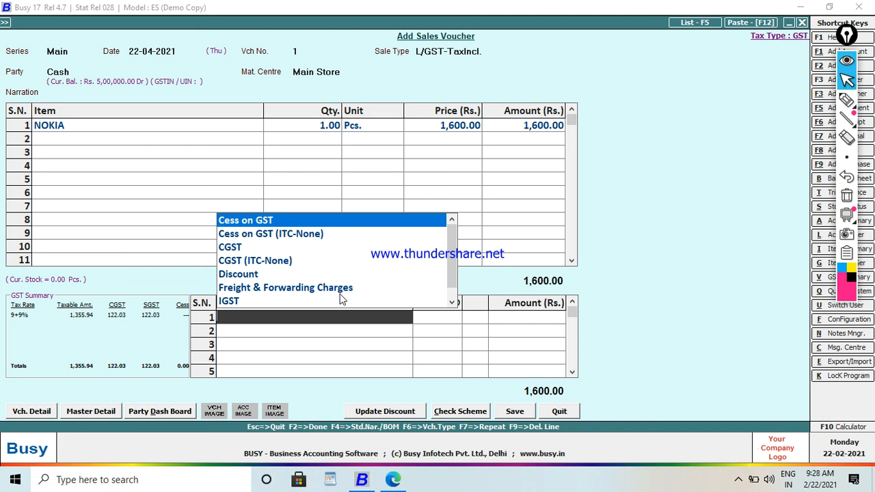
key("Escape")
type("d")
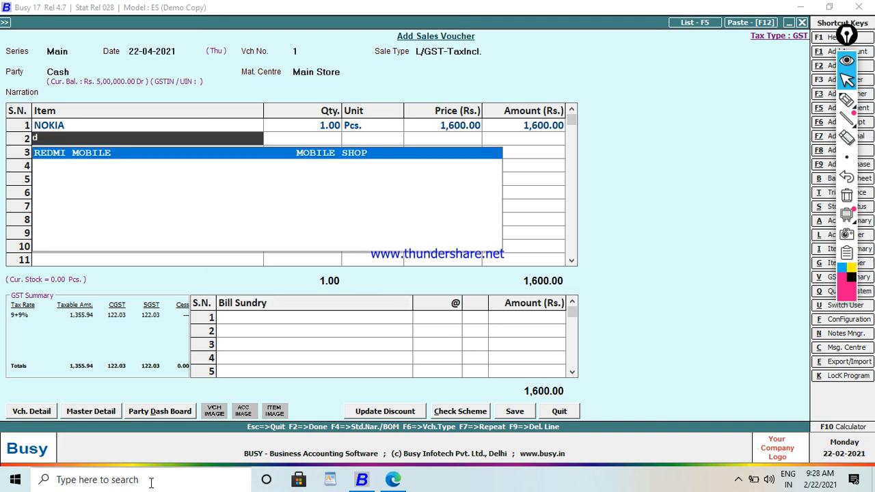
key("Return")
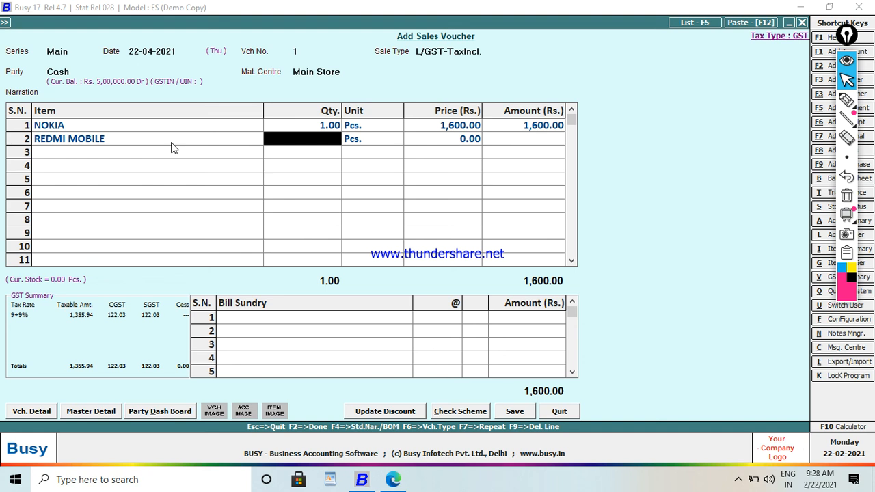
key("F9")
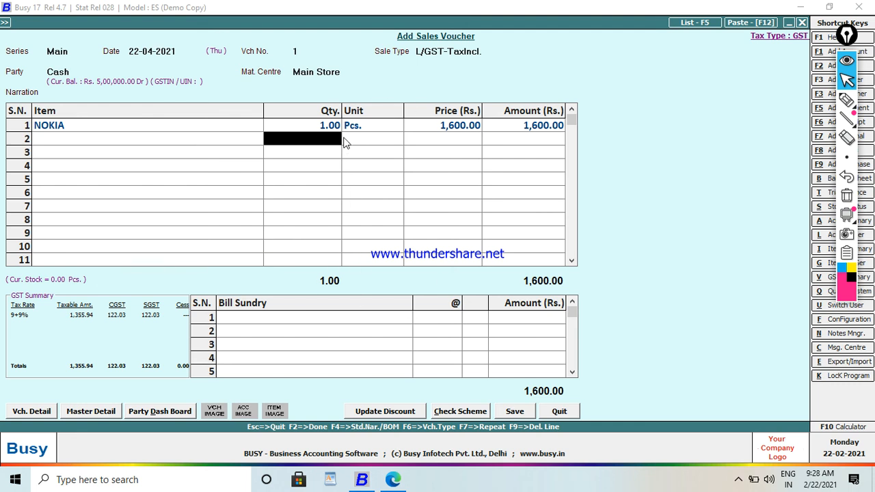
- Apply an 18% Discount as the first bill sundry of the sales voucher
key("Return")
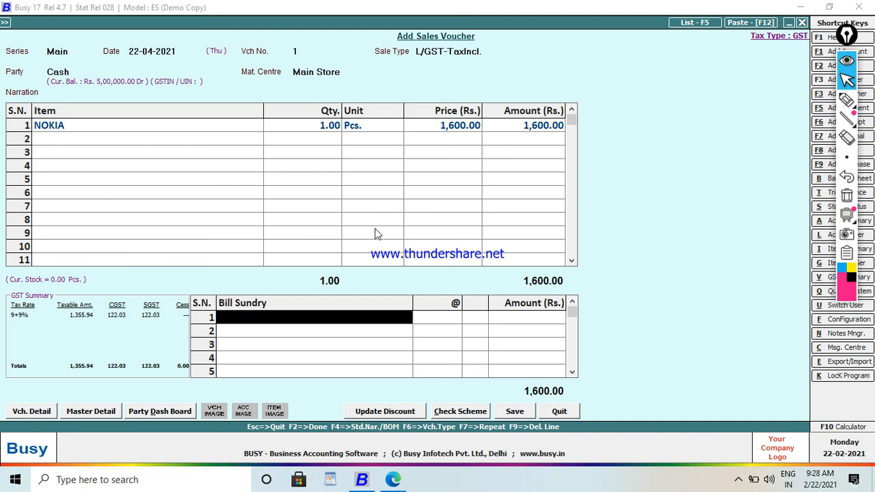
type("d")
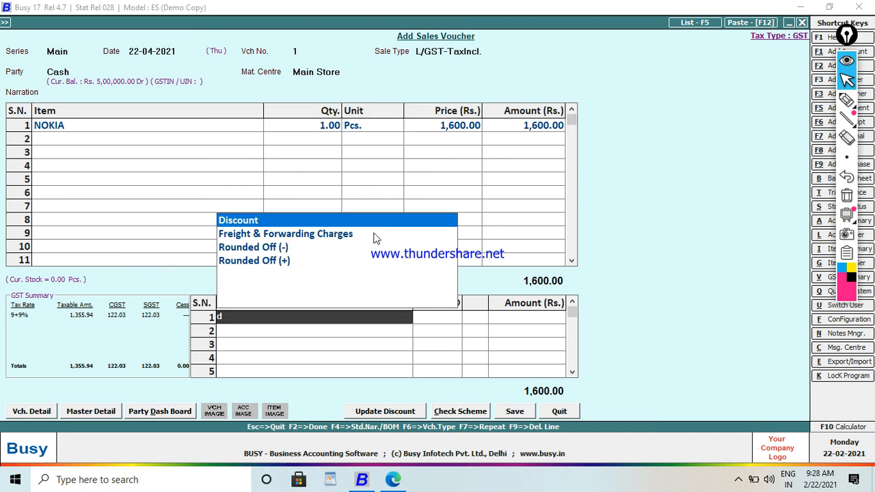
key("Return")
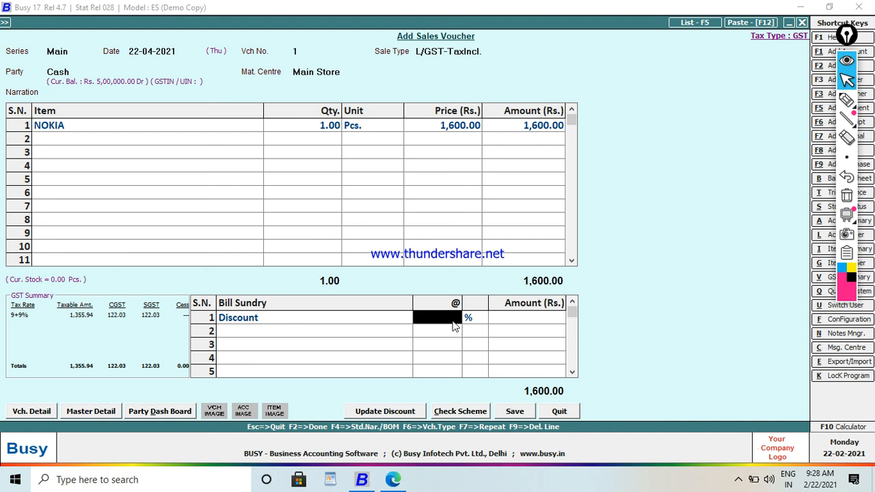
type("18")
key("Return")
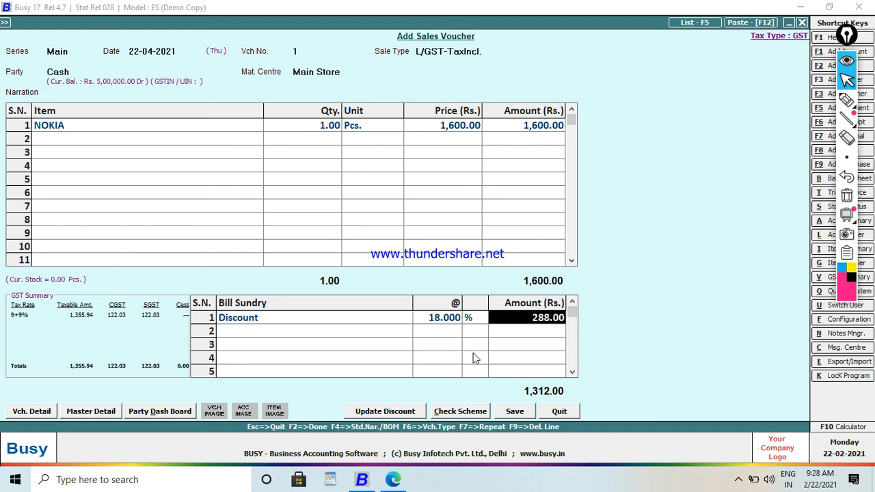
- Save the sales voucher and open a print preview of its STANDARD sales invoice
left_click(512, 415)
left_click(468, 268)
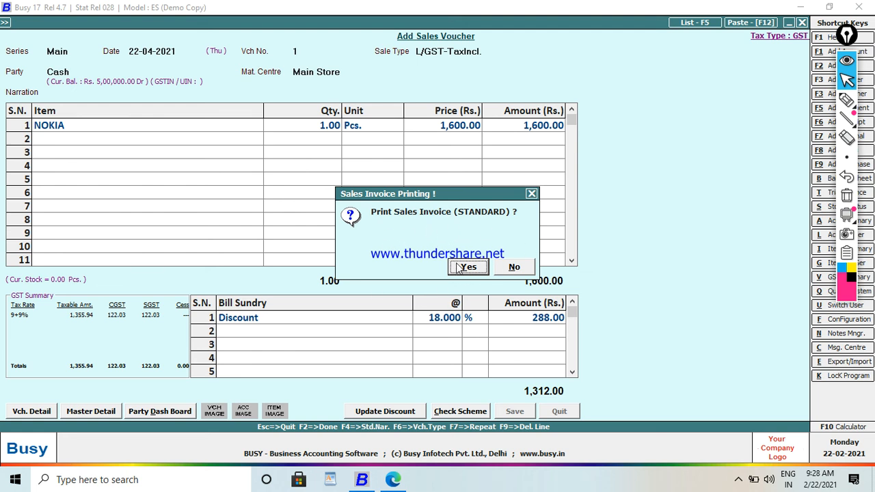
left_click(465, 267)
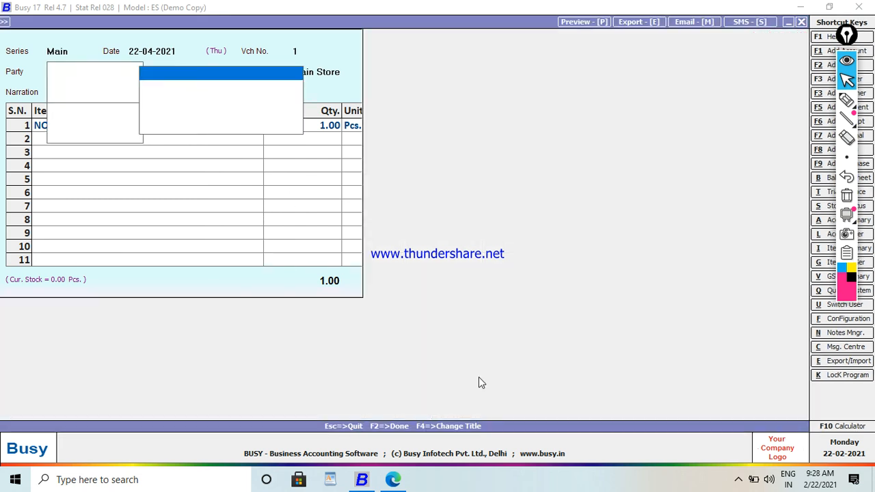
left_click(125, 129)
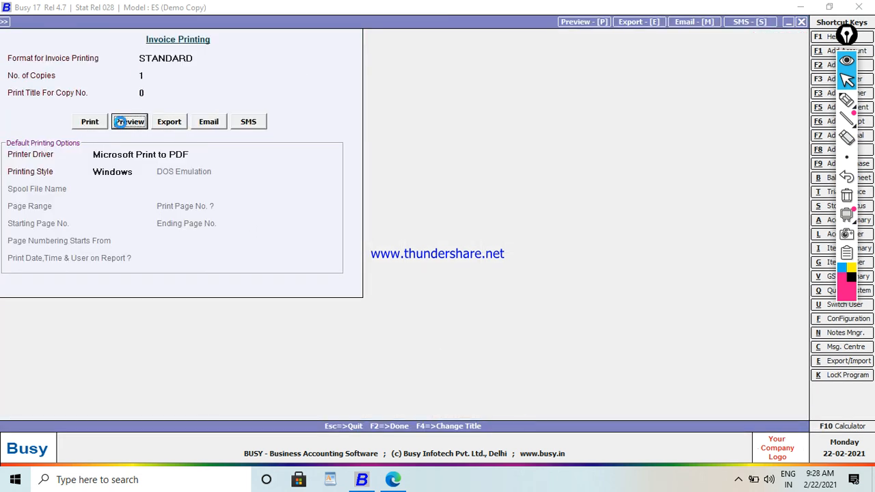
left_click(456, 270)
left_click(568, 369)
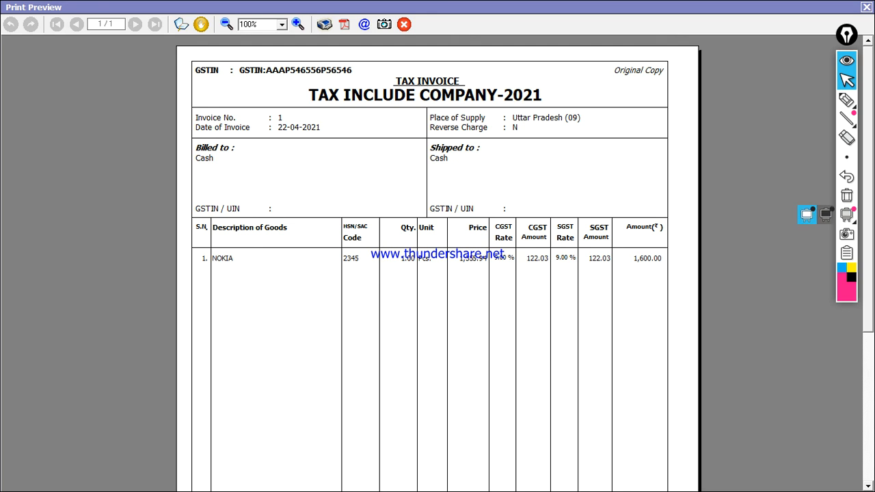
- Examine the previewed tax invoice from its item line to its discount and tax totals, and leave the preview and sales entry
scroll(437, 260, "down", 5)
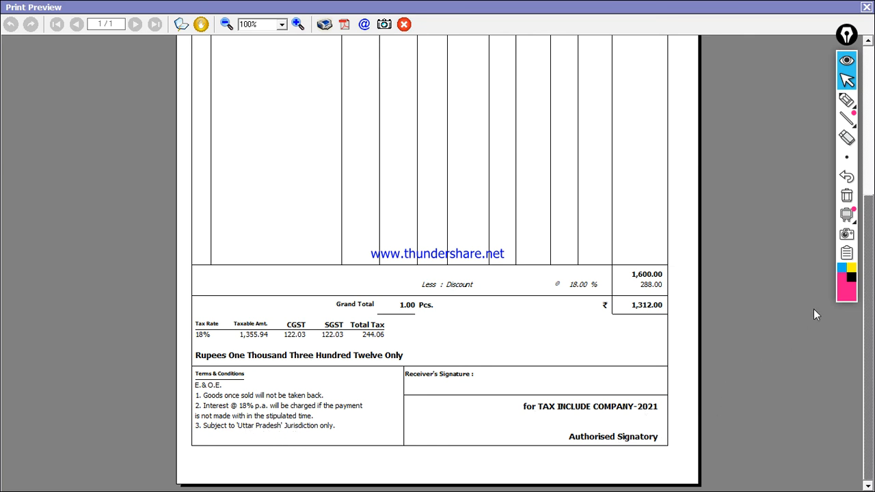
left_click_drag(869, 268, 865, 121)
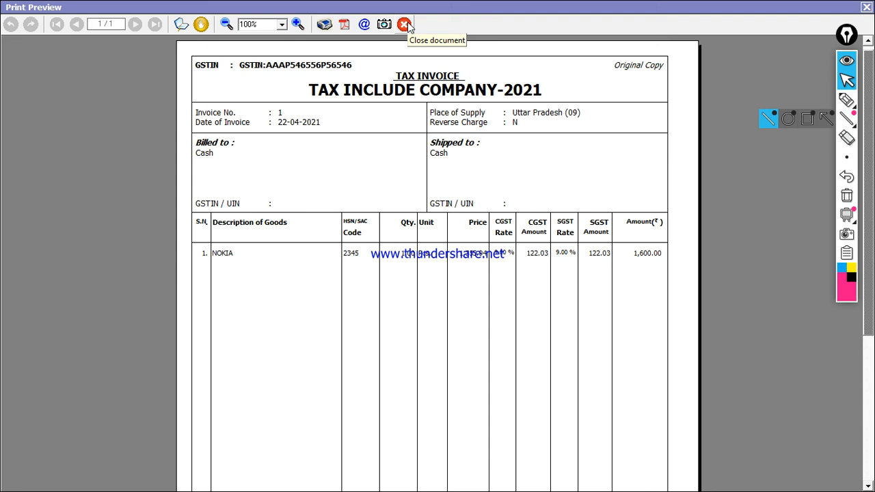
left_click(866, 7)
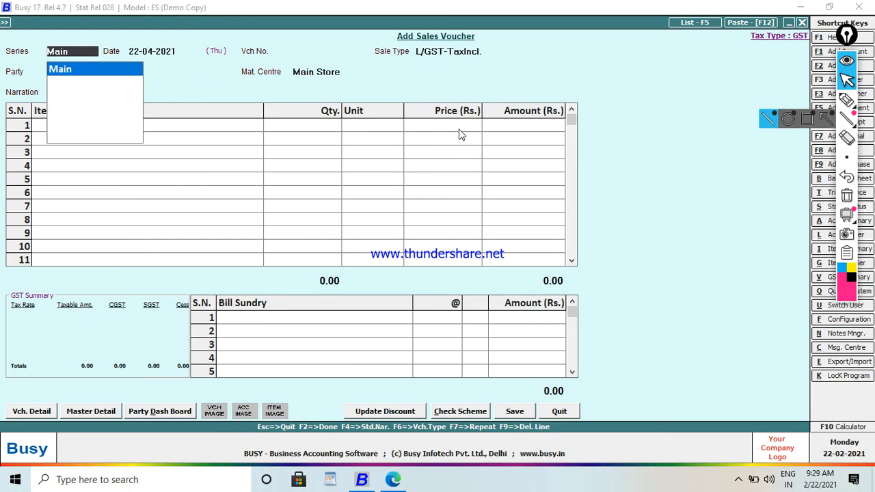
key("Escape")
key("Escape")
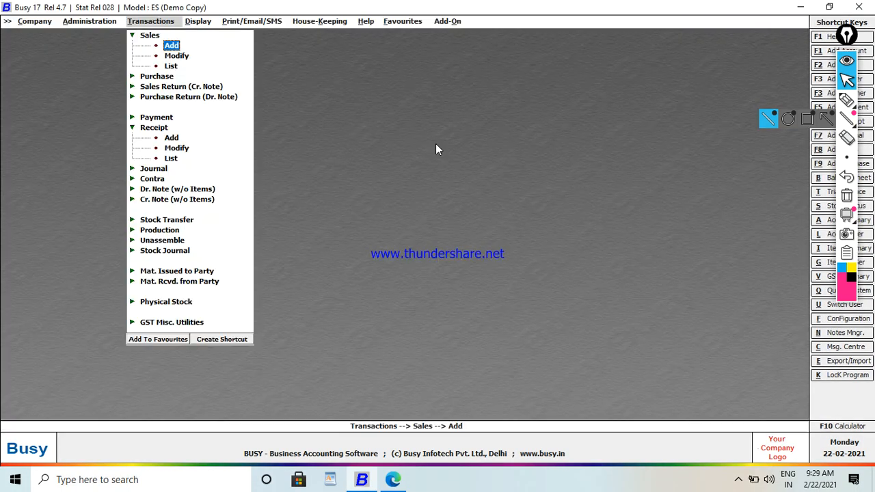
key("Down")
key("Return")
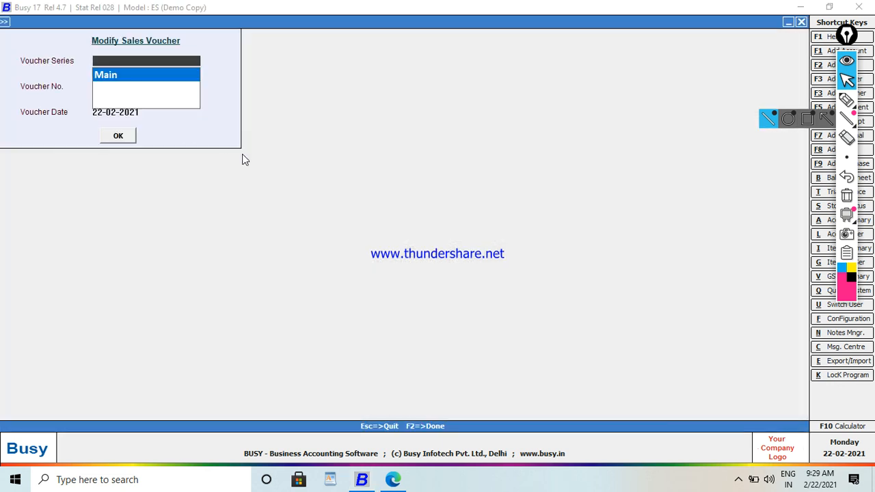
key("Escape")
key("Escape")
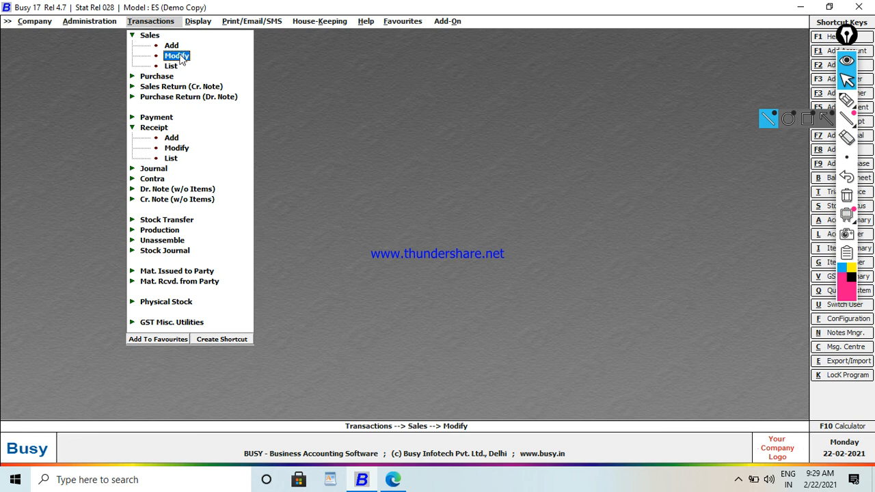
- Open the saved sales voucher of series Main for modification
key("Return")
key("Return")
key("Return")
key("Return")
key("Return")
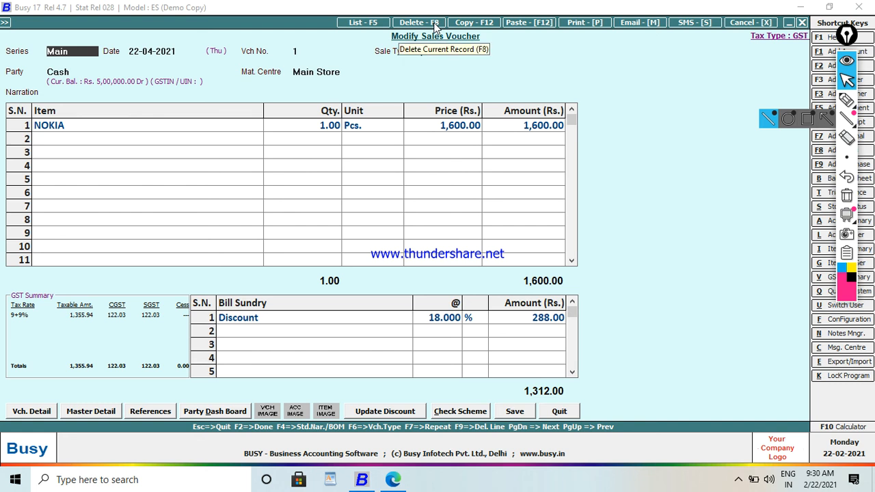
- Try to delete the open sales voucher and leave voucher modification
key("F8")
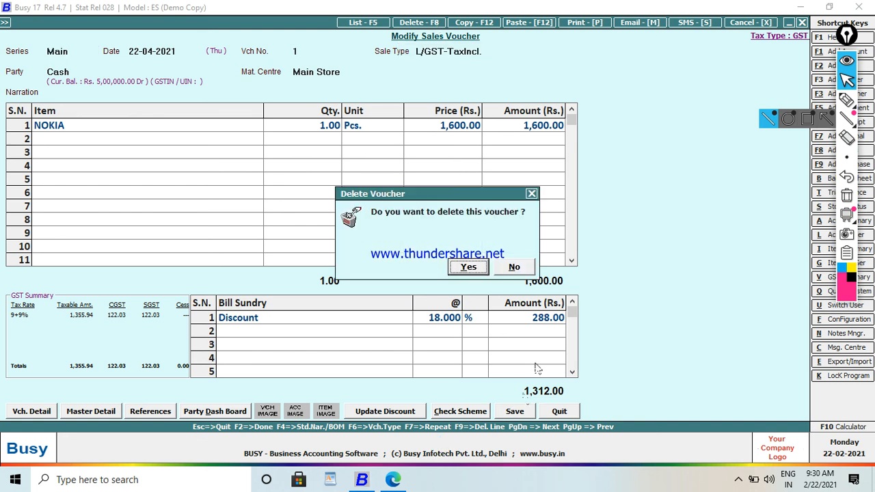
left_click(469, 267)
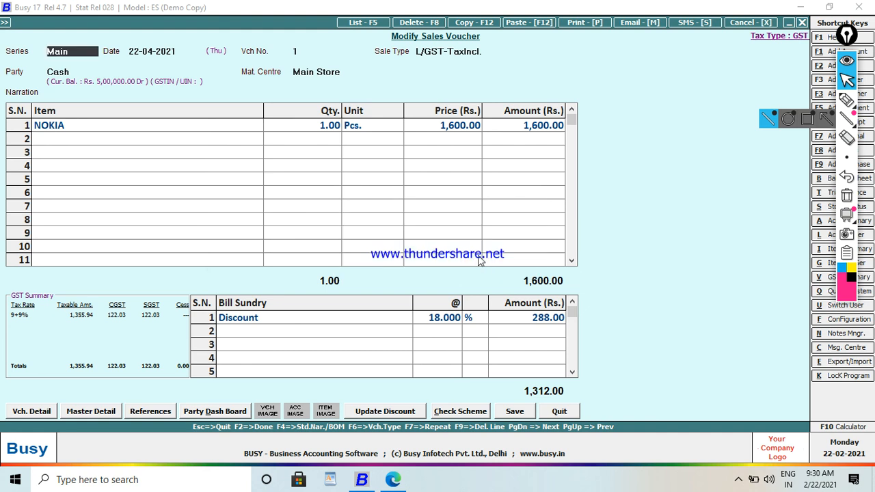
key("Escape")
key("Return")
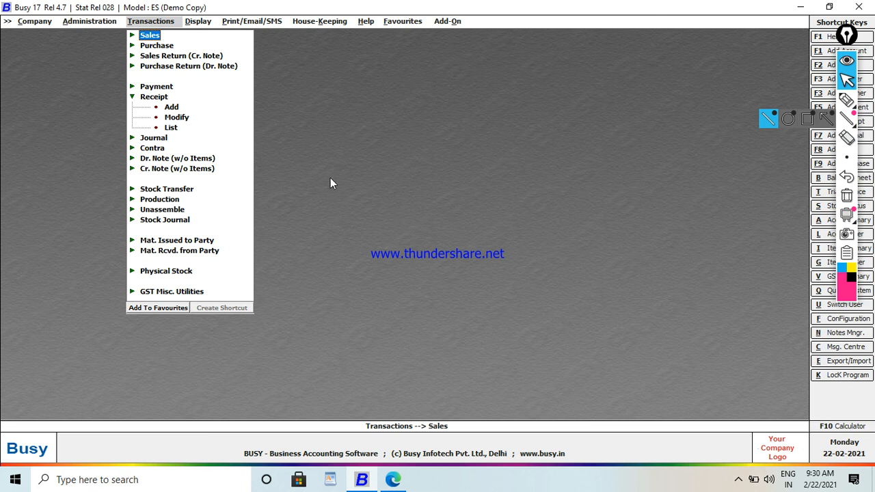